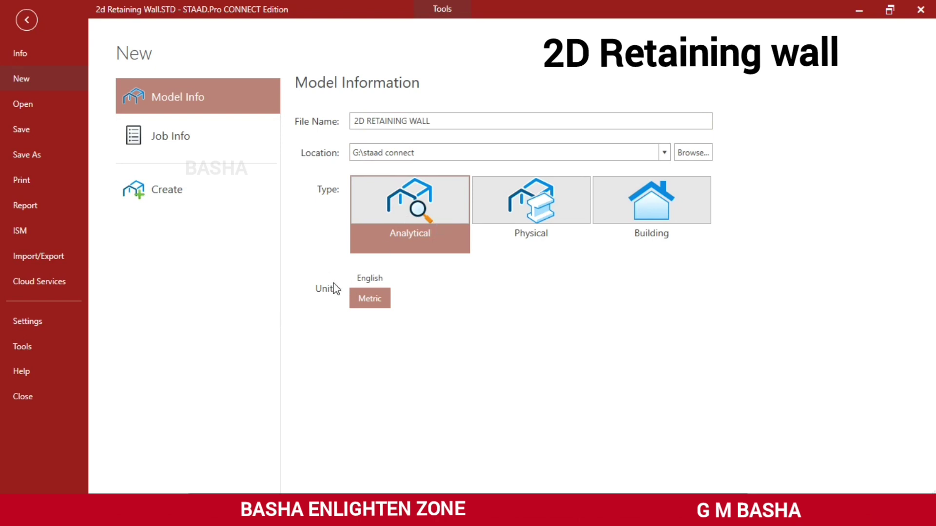
Create the metric analytical model 2D RETAINING WALL, overwriting the old file and saving changes.
left_click(181, 194)
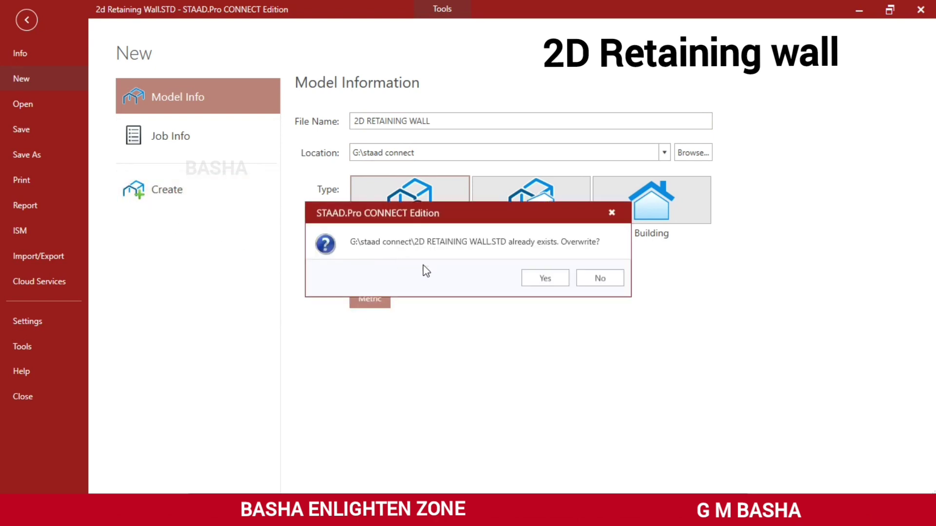
left_click(543, 280)
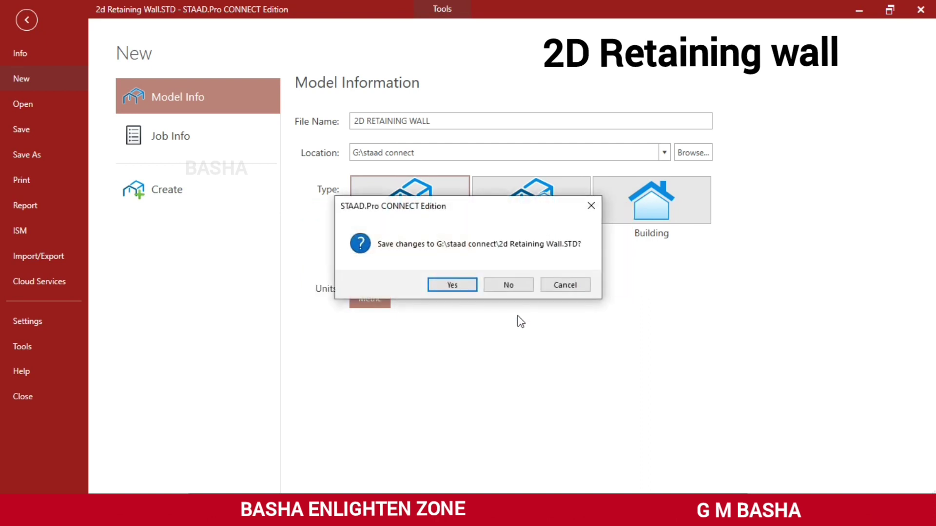
left_click(451, 284)
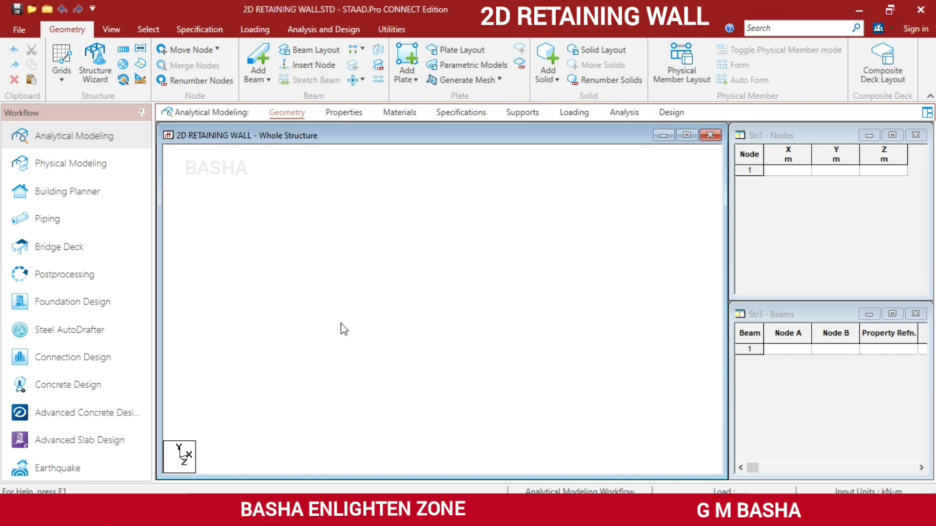
Show the Basic Grid and place a single node at the origin.
left_click(60, 72)
left_click(95, 98)
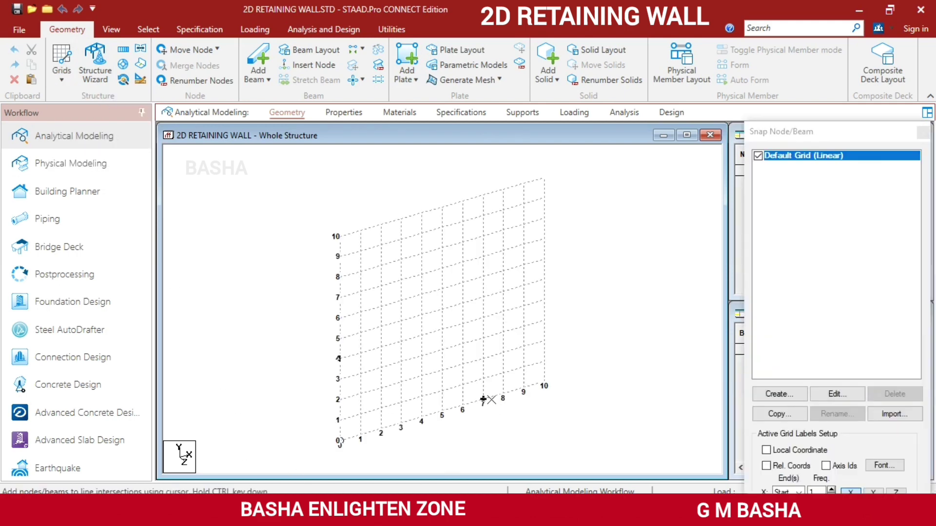
left_click(340, 441)
left_click(332, 447)
key("Escape")
Switch off the Default Grid and select the origin node with the node cursor.
left_click(758, 156)
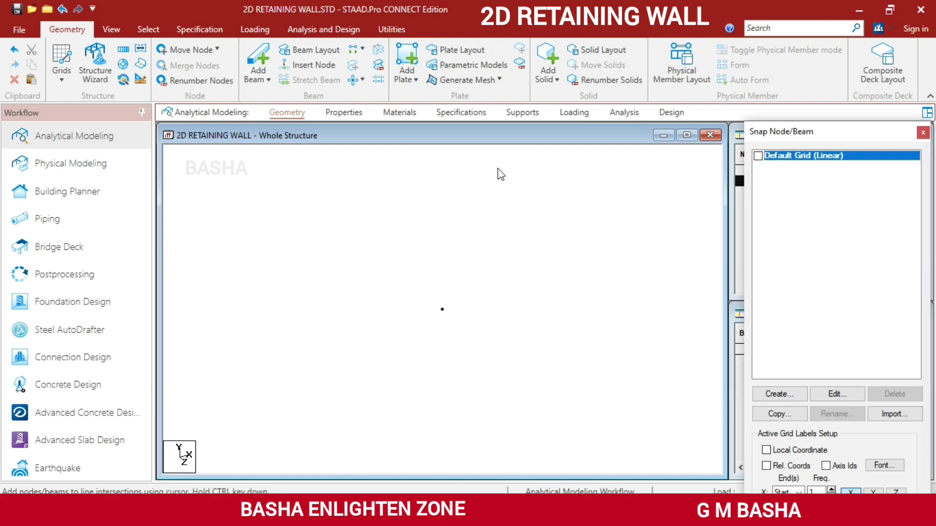
left_click(147, 32)
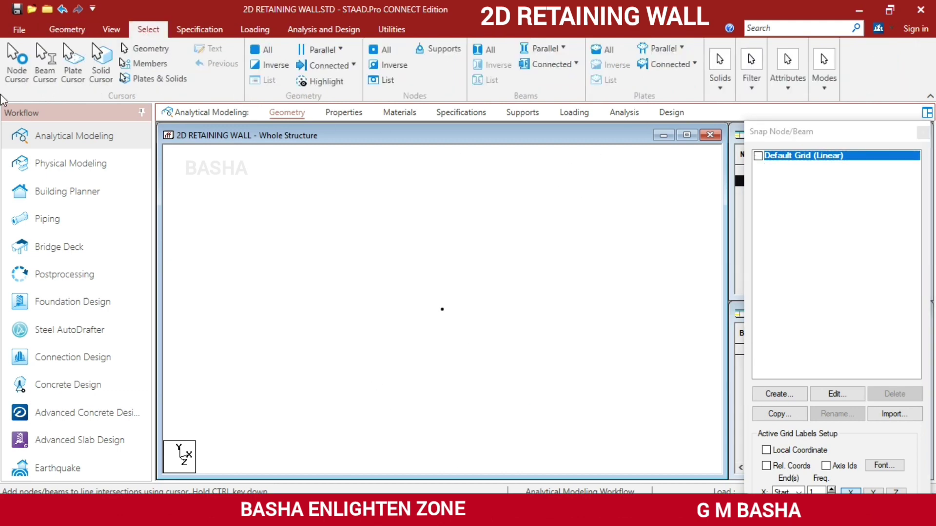
left_click(16, 61)
left_click_drag(252, 222, 543, 379)
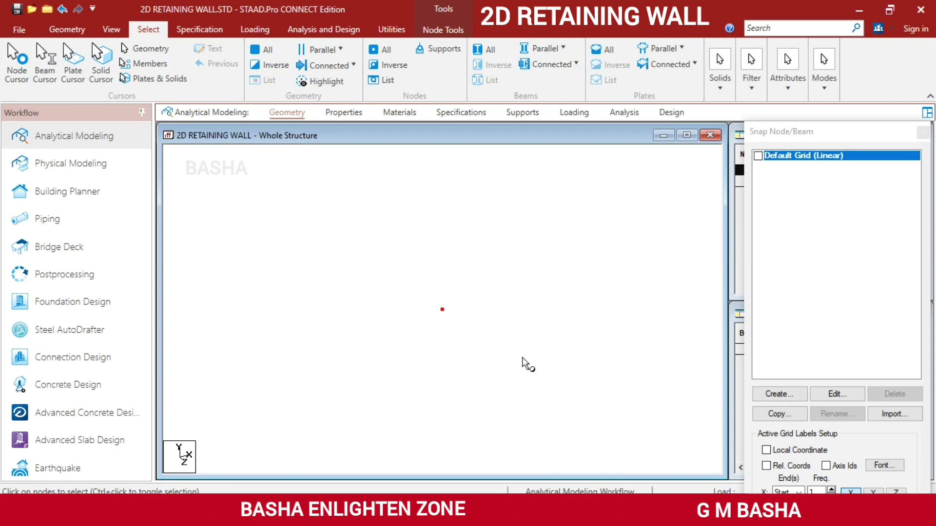
Paste a copy of the origin node moved 10 m along X.
key("ctrl+v")
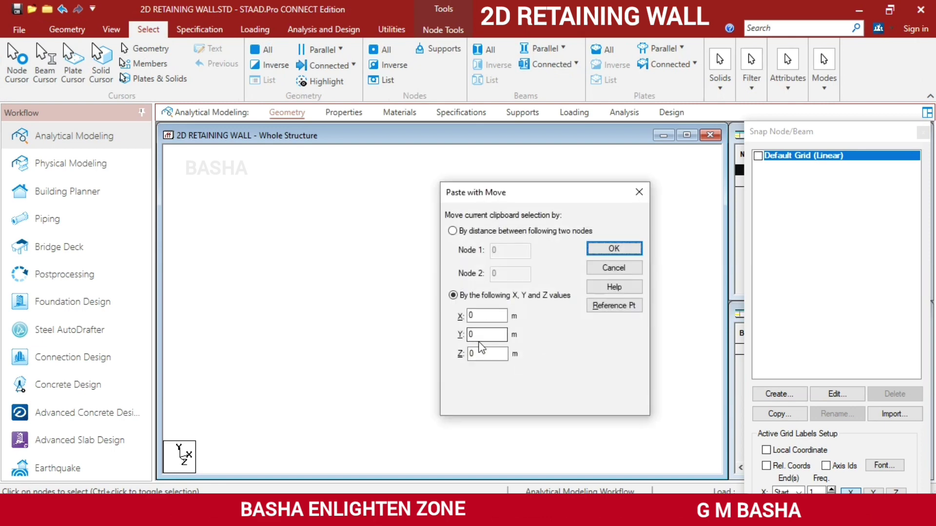
double_click(480, 316)
left_click(423, 288)
type("10")
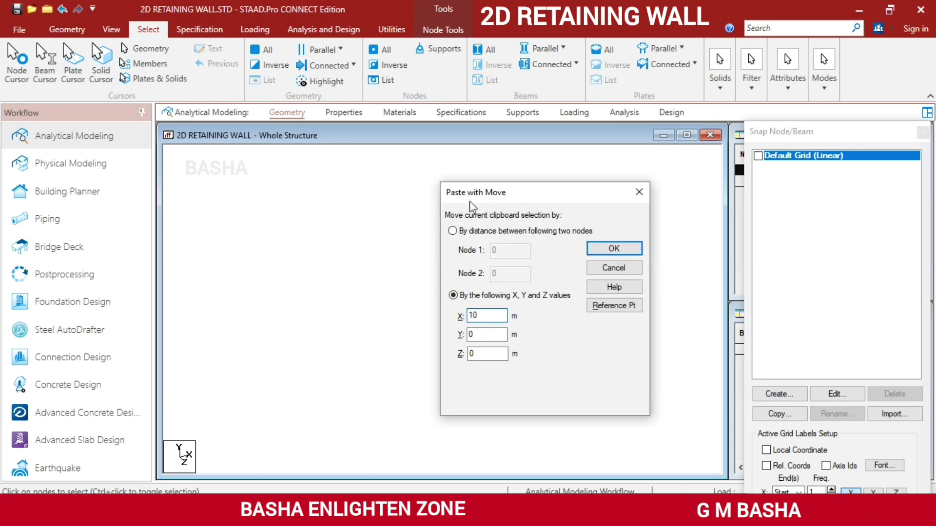
left_click(620, 249)
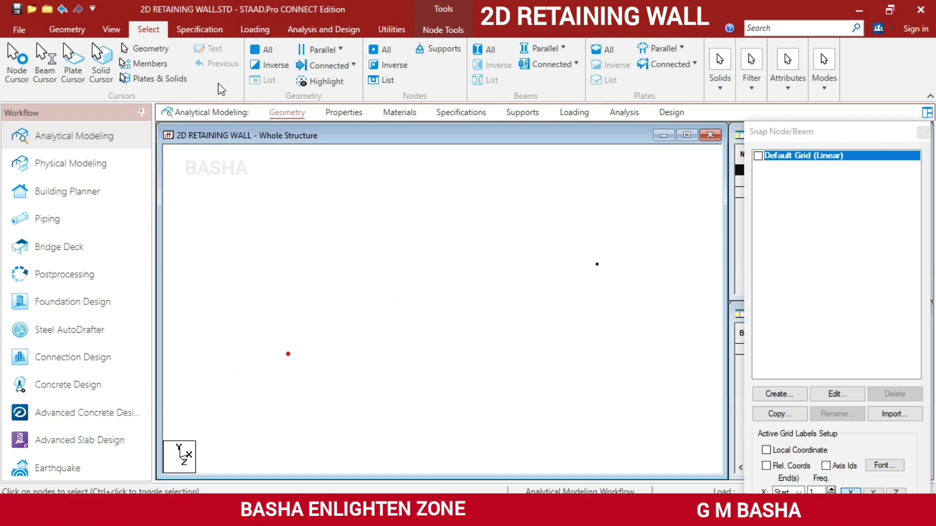
In front view, paste both base nodes 5 m upward in Y as the top pair.
left_click(111, 30)
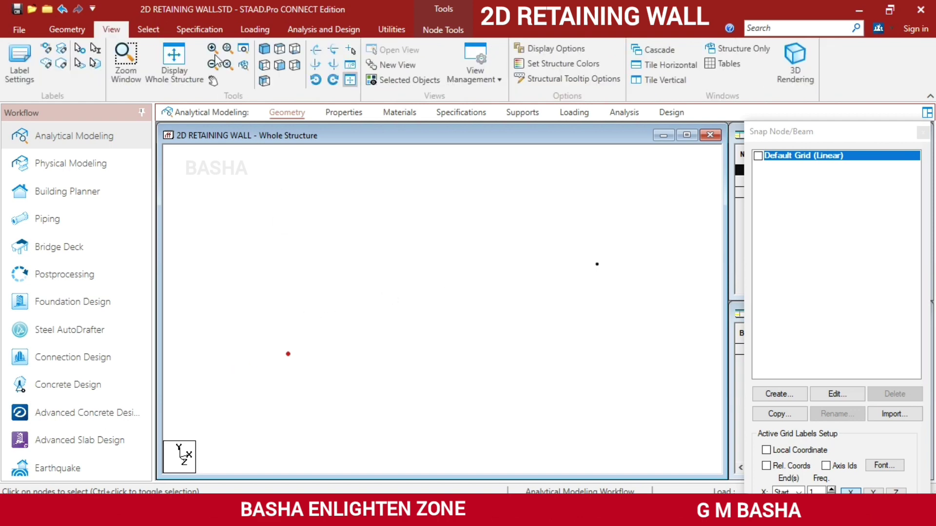
left_click(281, 64)
left_click_drag(325, 238, 606, 366)
key("ctrl+v")
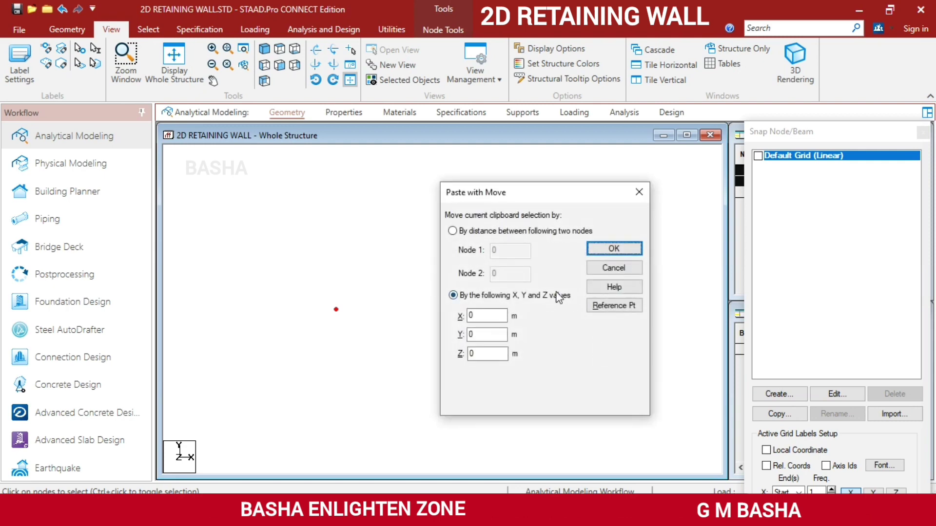
double_click(471, 335)
type("3")
left_click(628, 247)
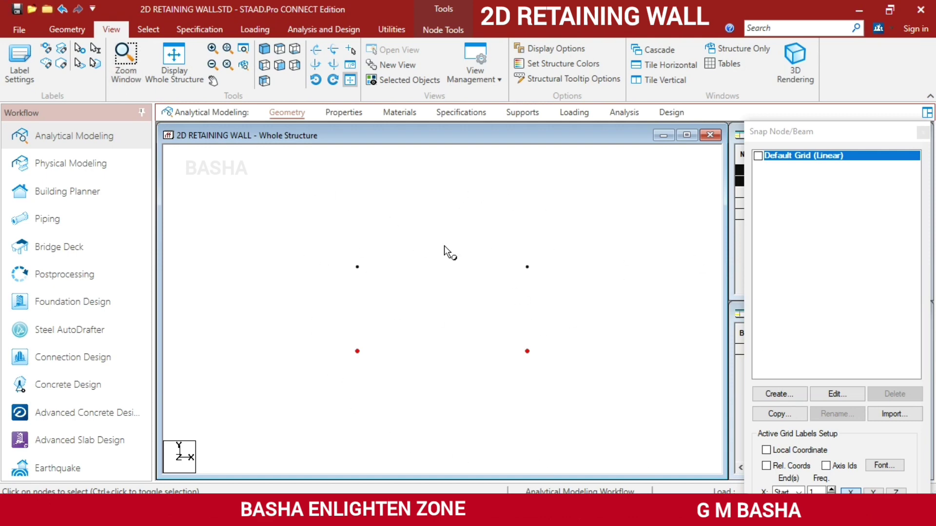
scroll(369, 235, "down", 1)
Start Create Mesh and outline the four wall corner nodes, closing at the start node.
left_click(67, 30)
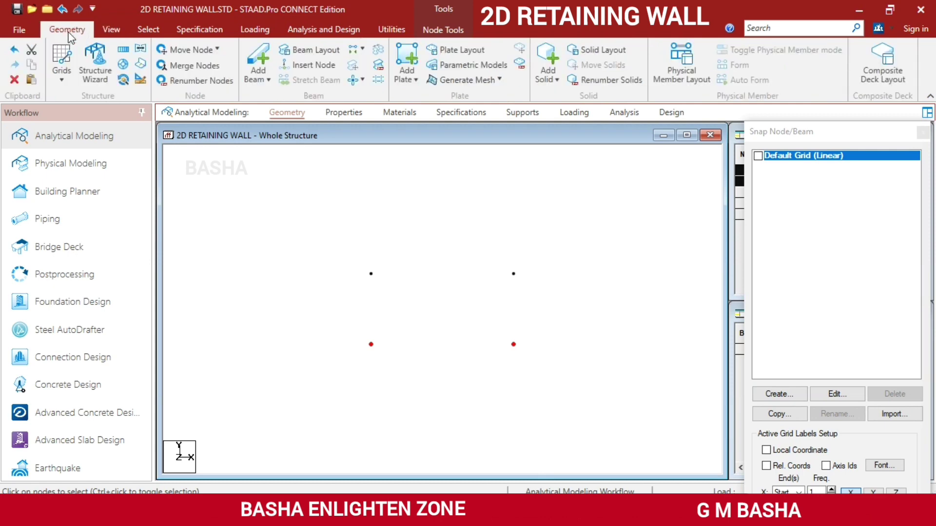
left_click(488, 83)
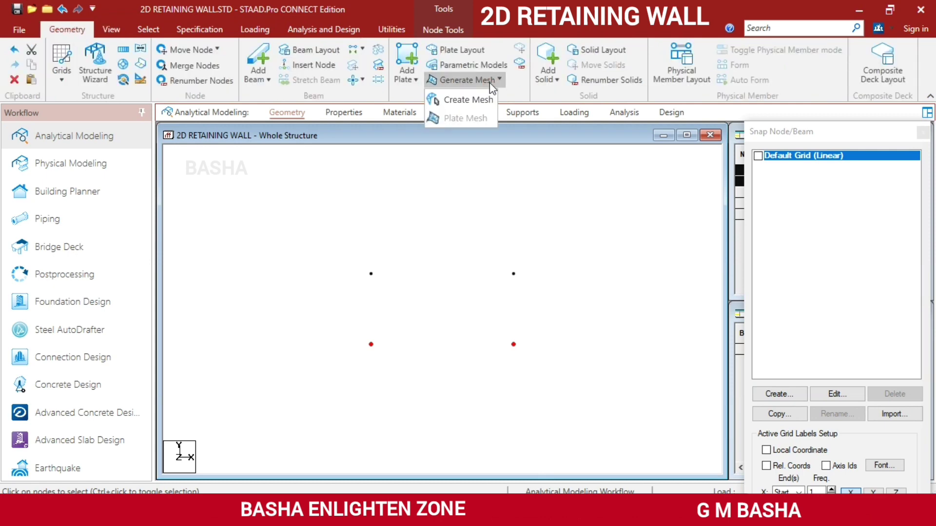
left_click(467, 101)
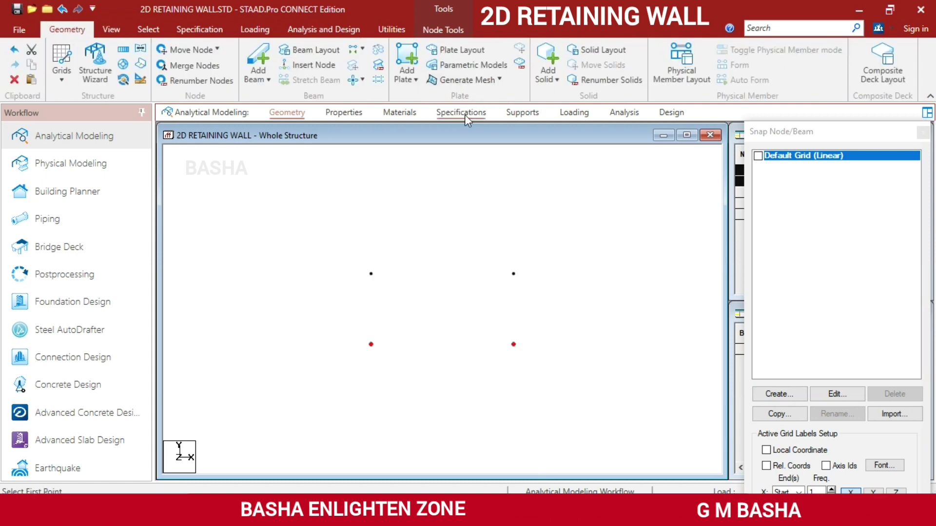
left_click(371, 345)
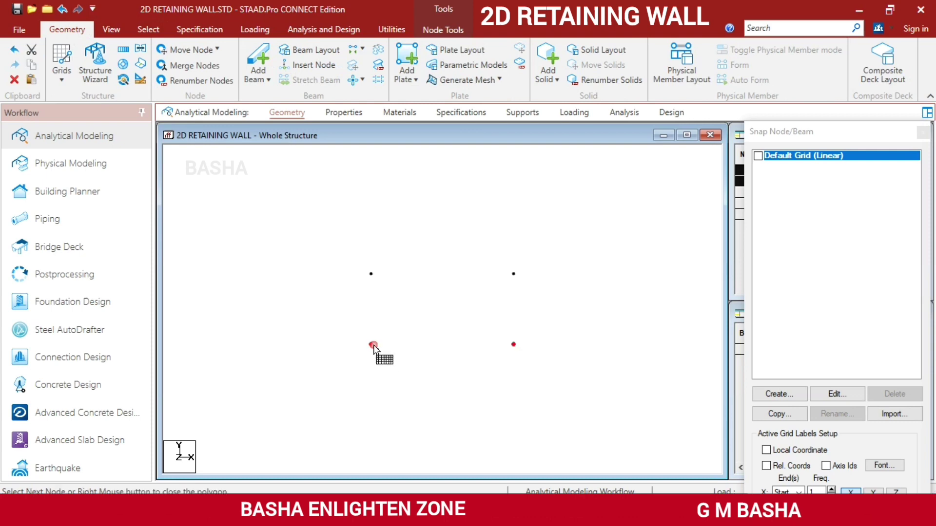
left_click(370, 273)
left_click(514, 274)
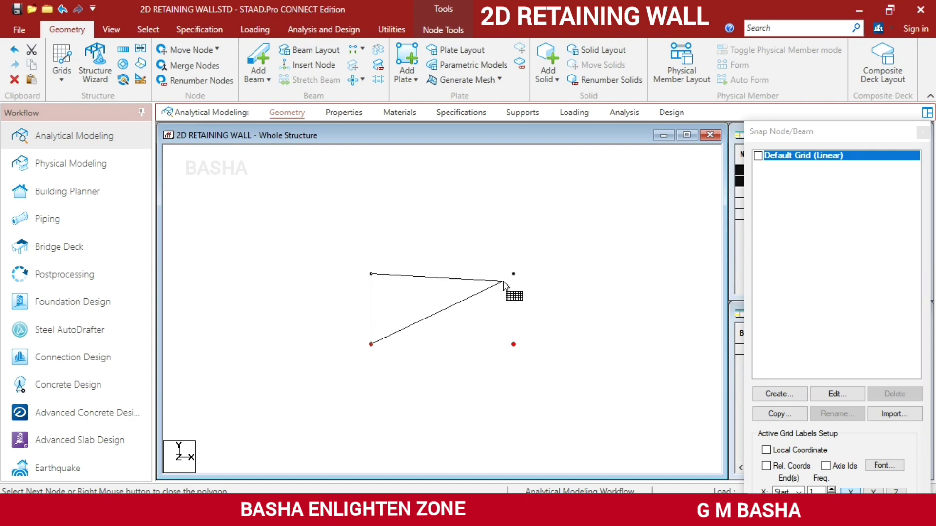
left_click(512, 345)
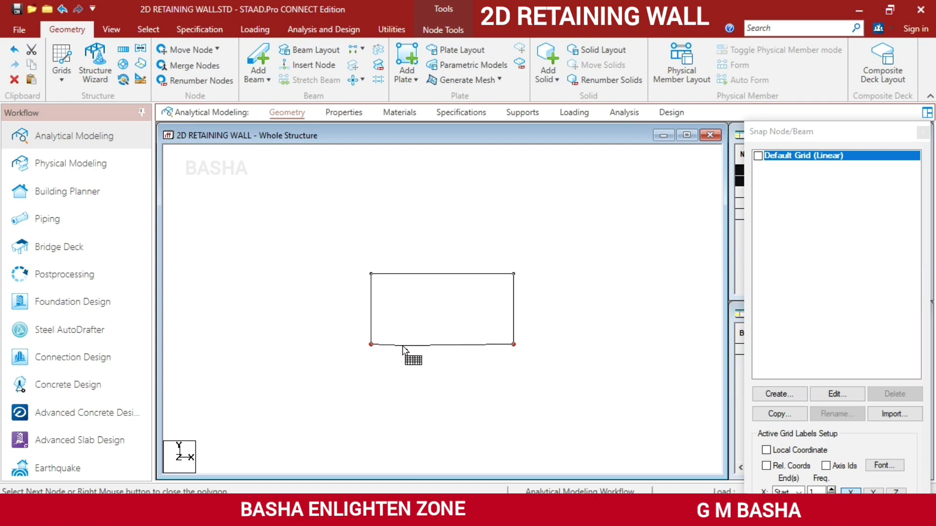
left_click(371, 344)
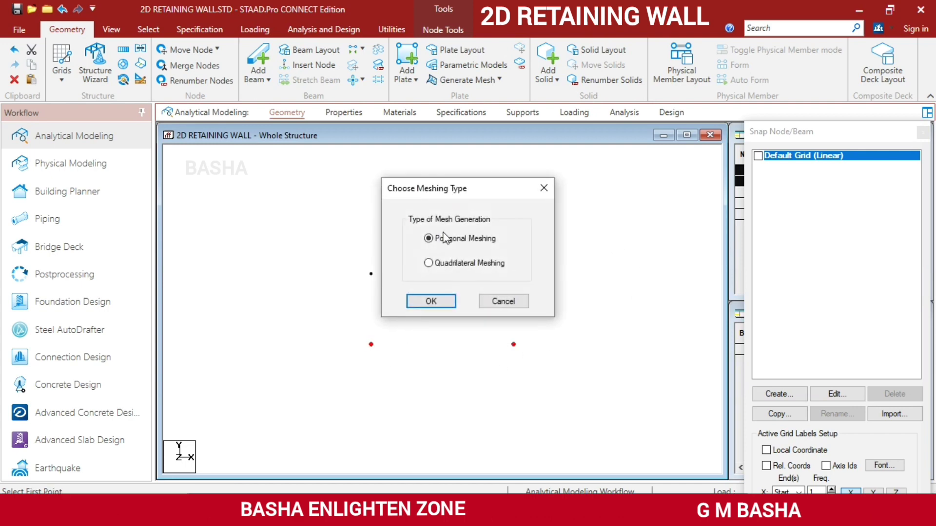
Generate a Quadrilateral mesh with 10 divisions per side.
left_click_drag(486, 193, 737, 103)
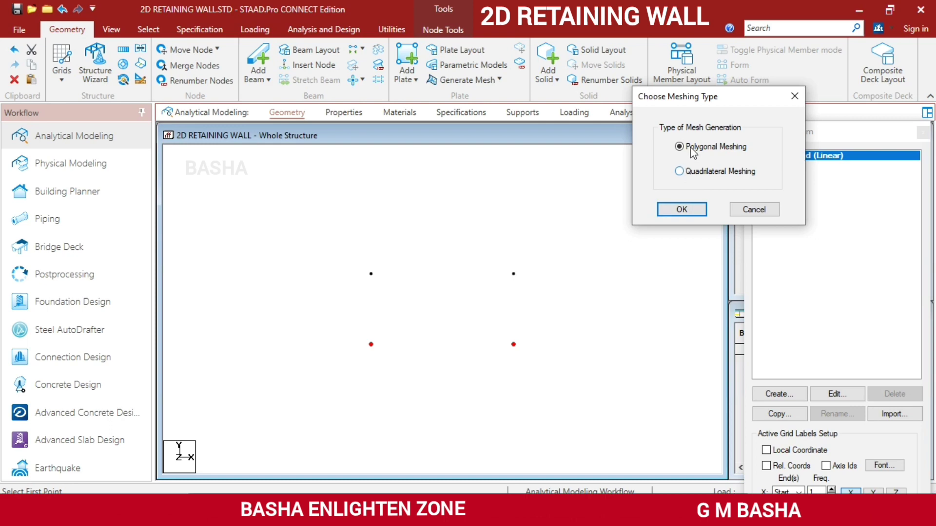
left_click(714, 171)
left_click(682, 210)
left_click_drag(546, 174, 767, 82)
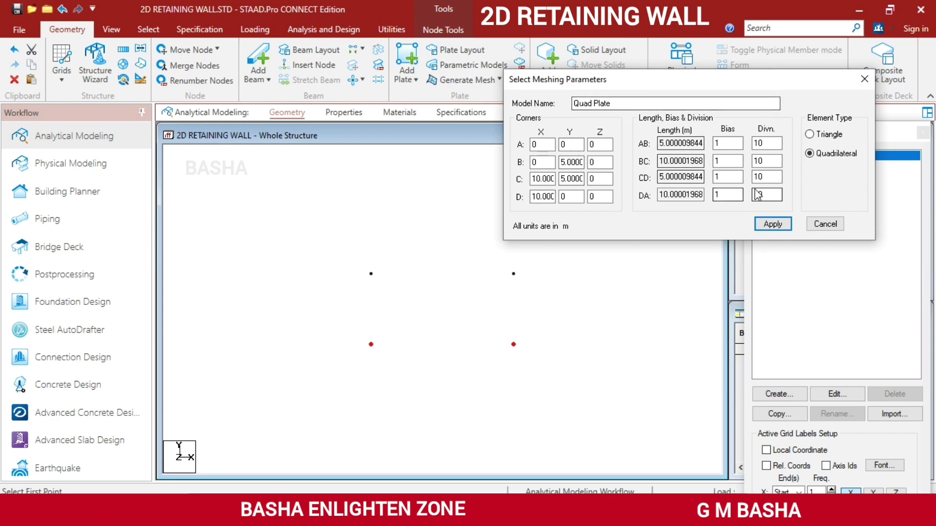
left_click(771, 226)
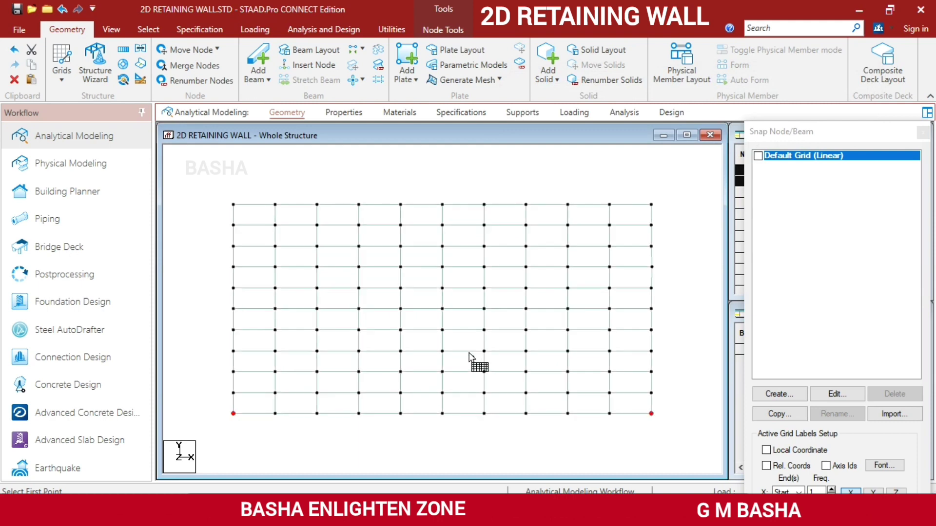
scroll(666, 287, "down", 2)
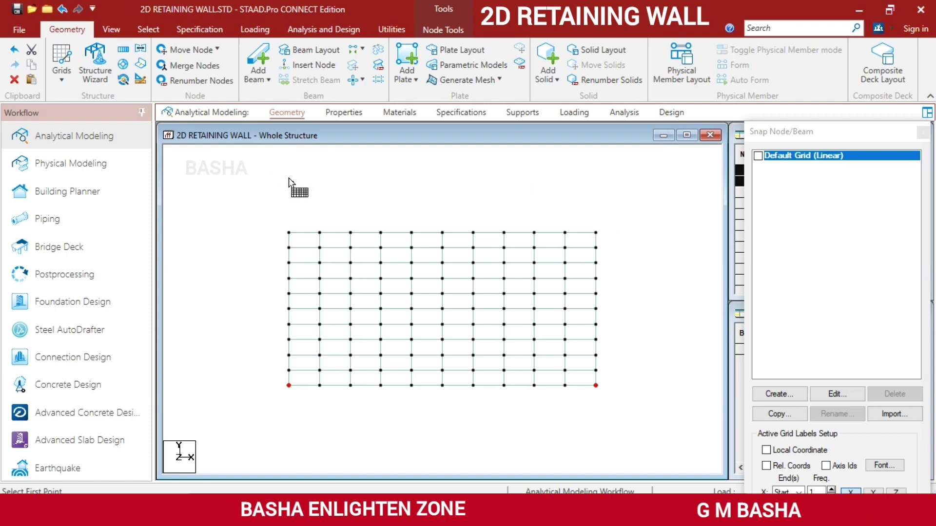
Define a fully Fixed support and choose S2 Support 2 for assignment.
left_click(524, 119)
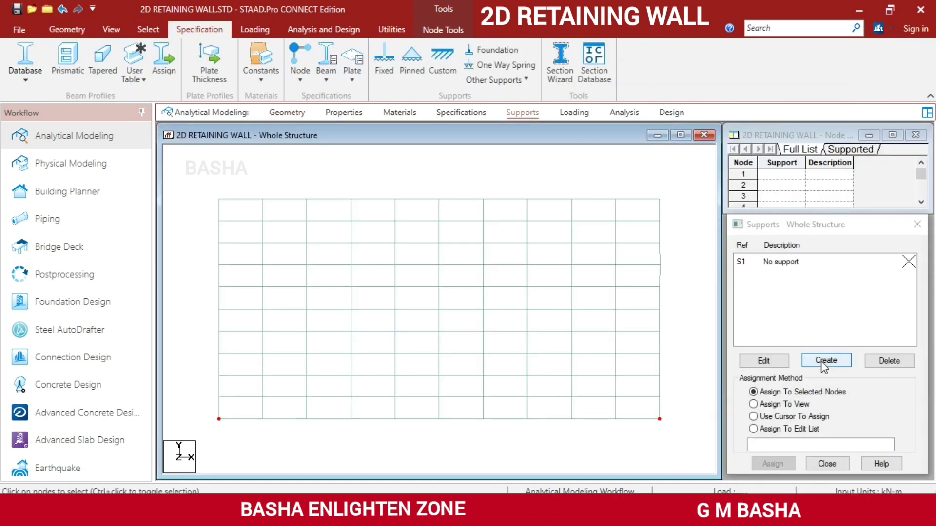
left_click(824, 362)
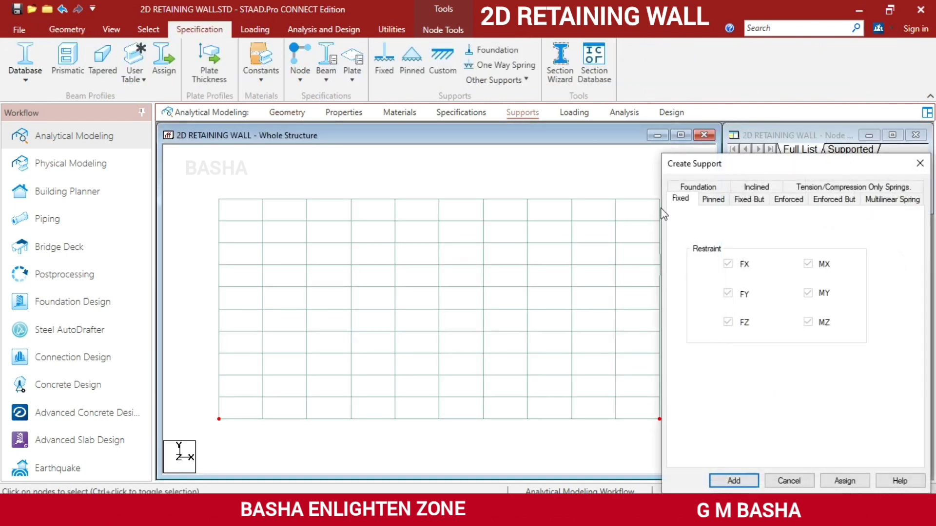
left_click(749, 485)
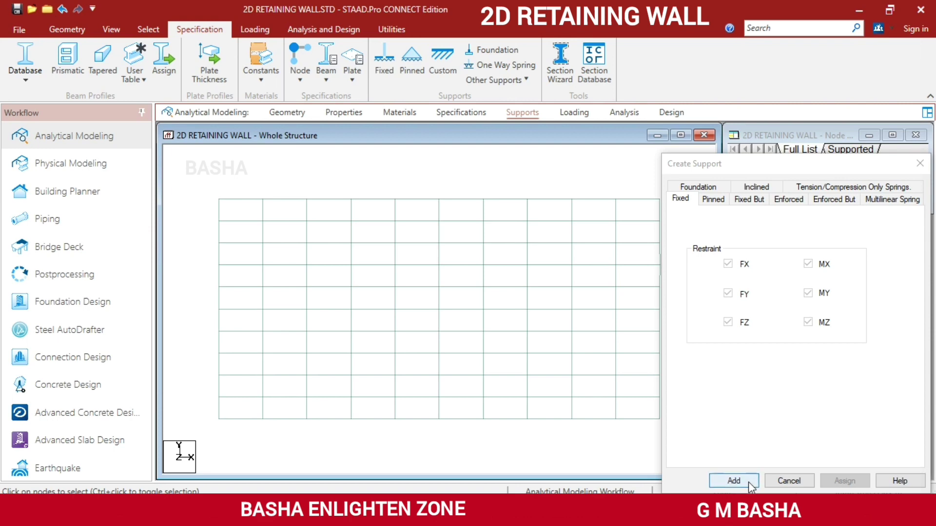
left_click(734, 481)
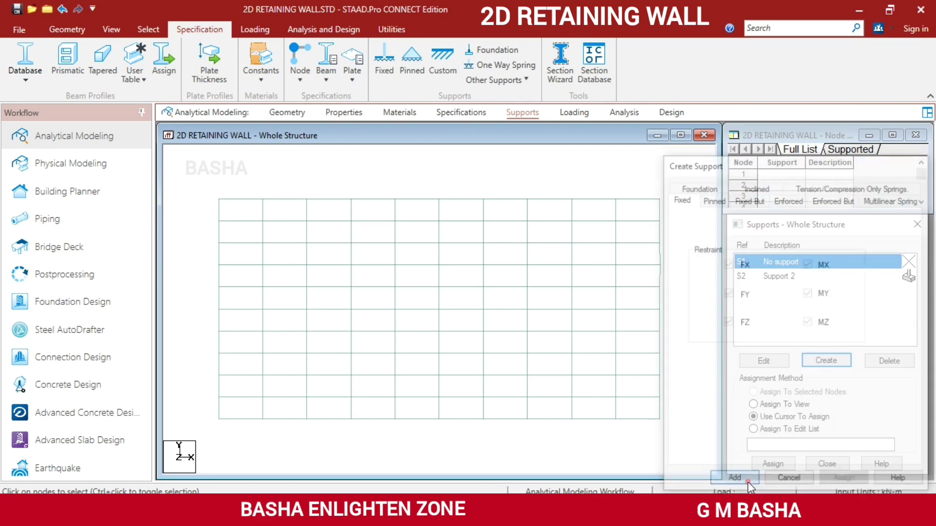
left_click(790, 278)
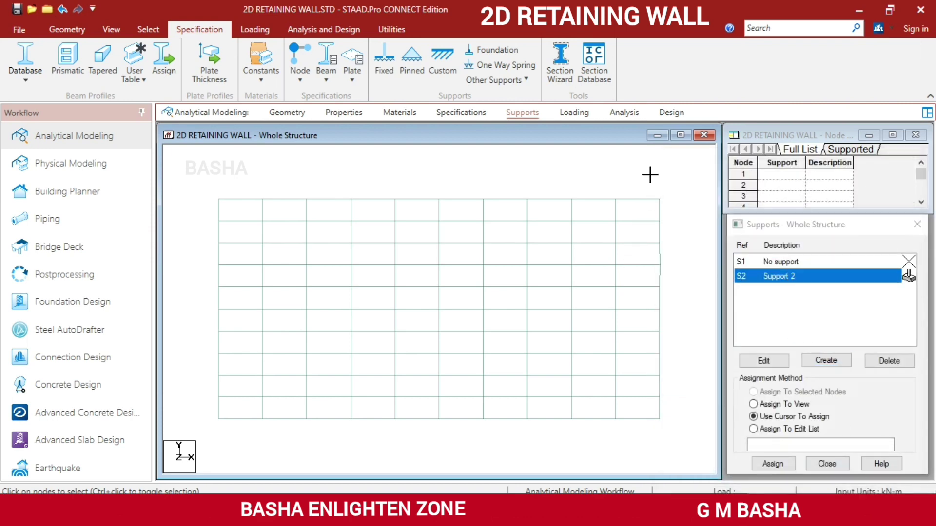
Assign Support 2 to the nodes along the wall's right edge.
left_click_drag(648, 176, 683, 439)
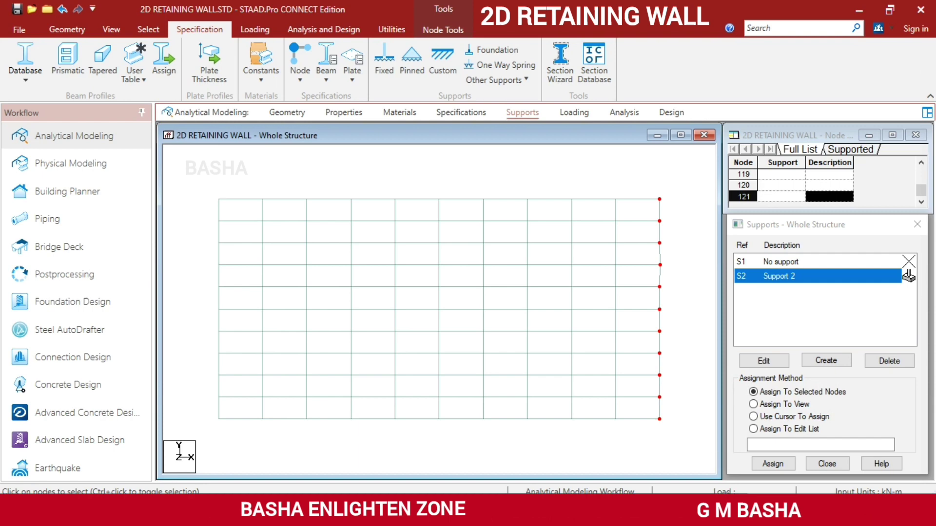
left_click_drag(194, 410, 696, 459)
left_click(661, 435)
left_click_drag(659, 178, 687, 446)
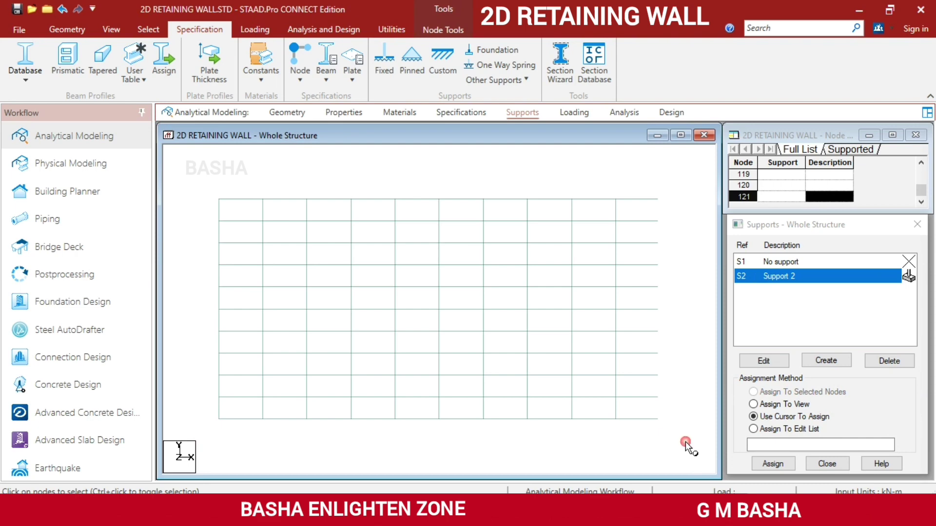
left_click(777, 465)
left_click(836, 383)
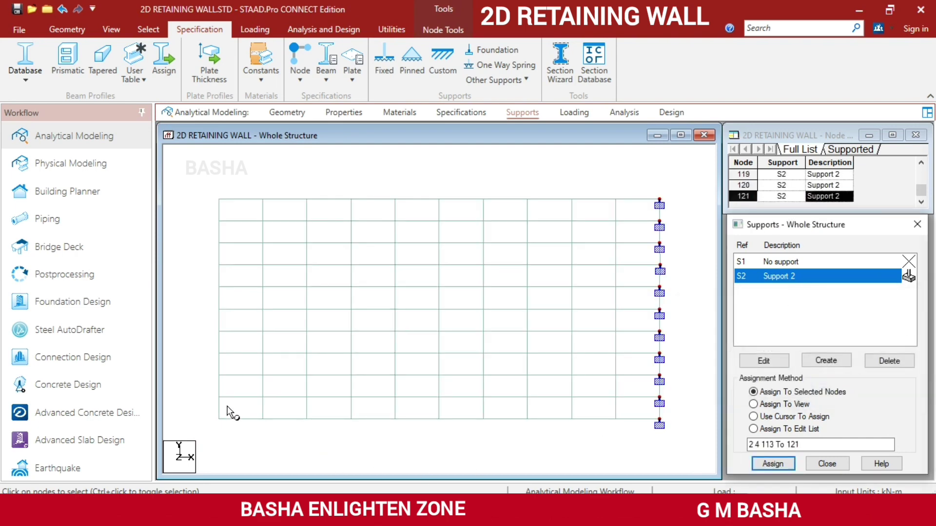
Assign Support 2 to the left-edge and bottom-edge nodes.
left_click_drag(185, 156, 230, 449)
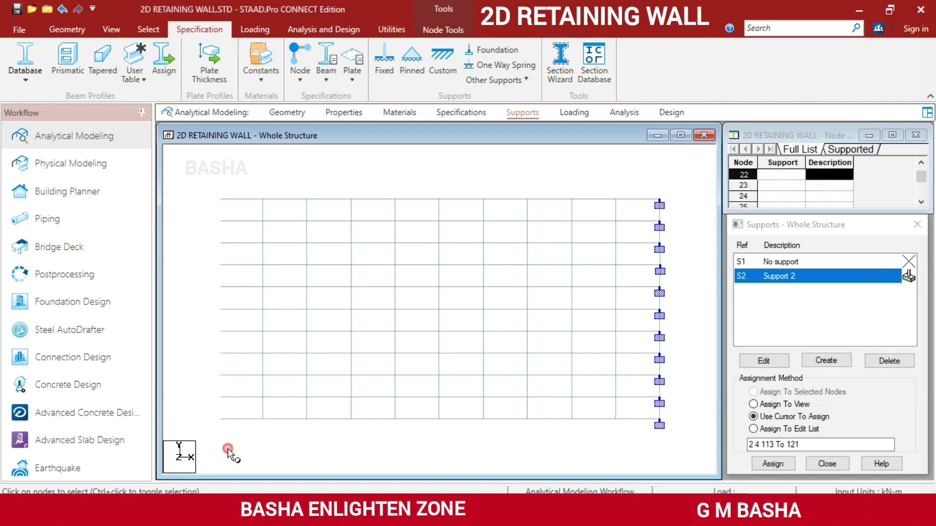
left_click(771, 463)
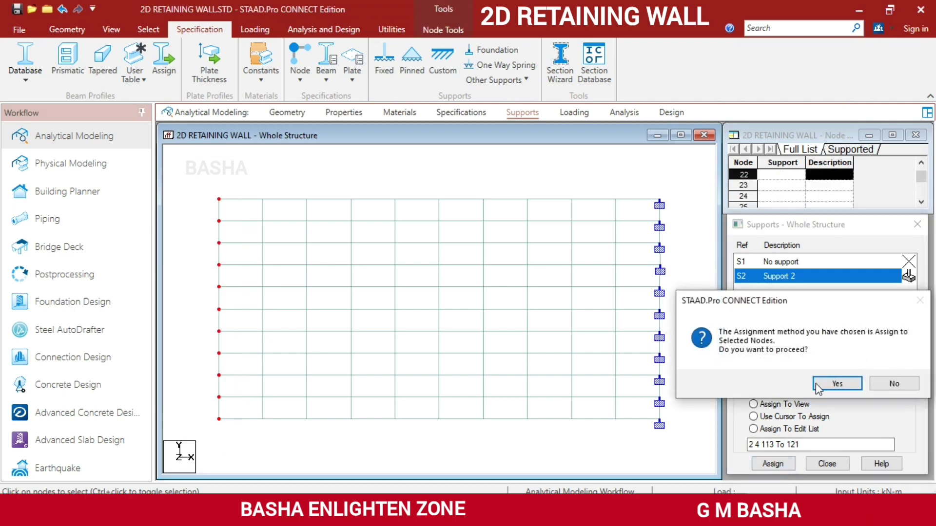
left_click(819, 386)
left_click(753, 416)
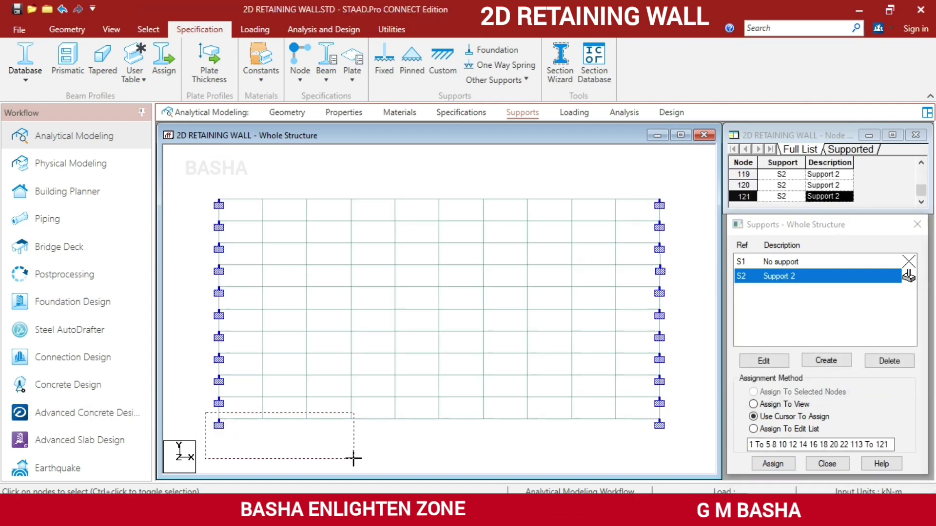
left_click_drag(658, 467, 211, 412)
left_click(773, 463)
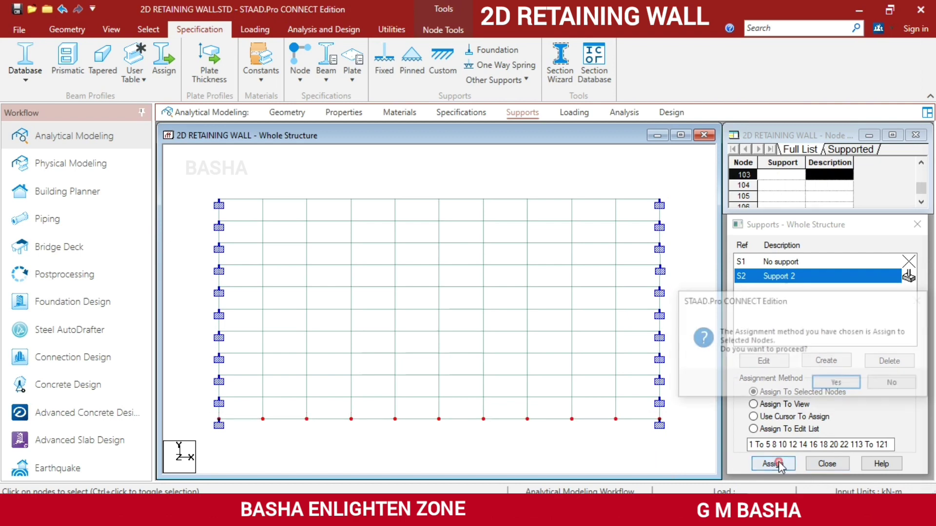
left_click(848, 384)
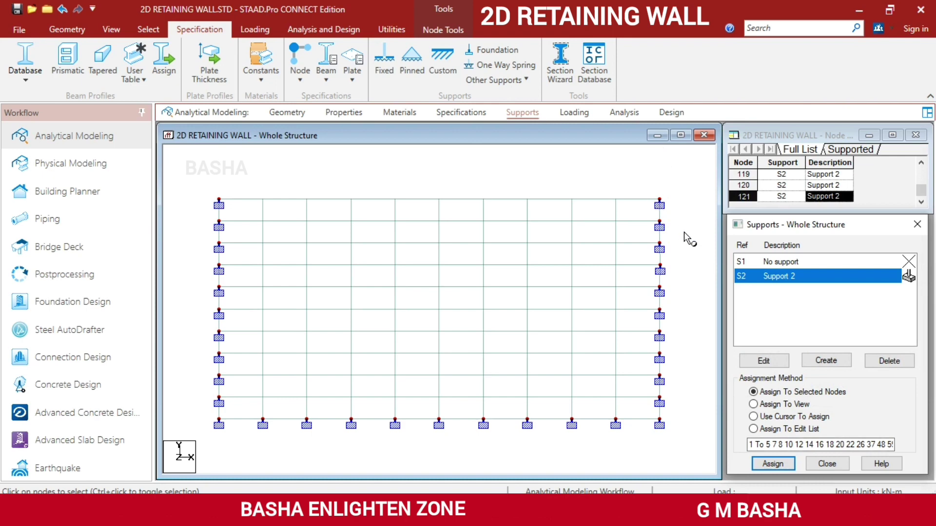
Add a 0.6 m CONCRETE plate thickness property, Plate 23.62.
left_click(355, 117)
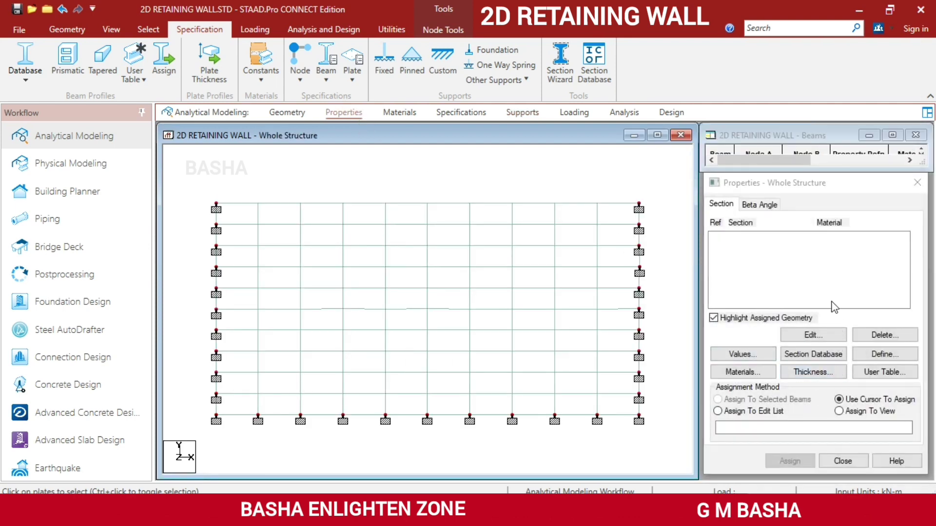
left_click(814, 372)
left_click(605, 249)
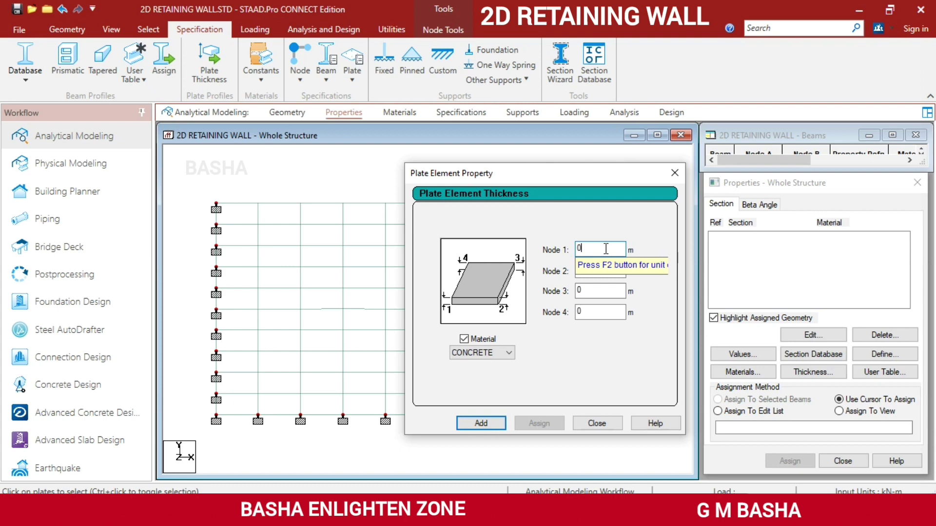
type(".6")
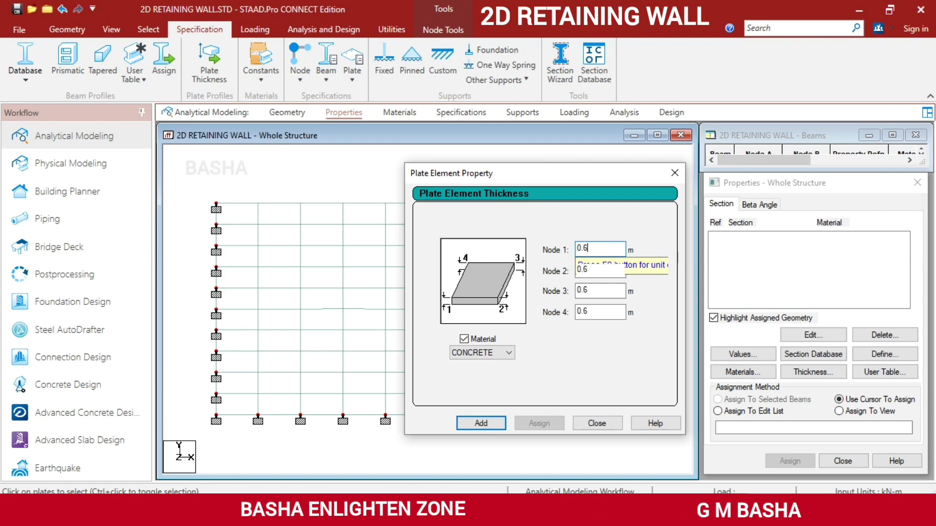
left_click(483, 423)
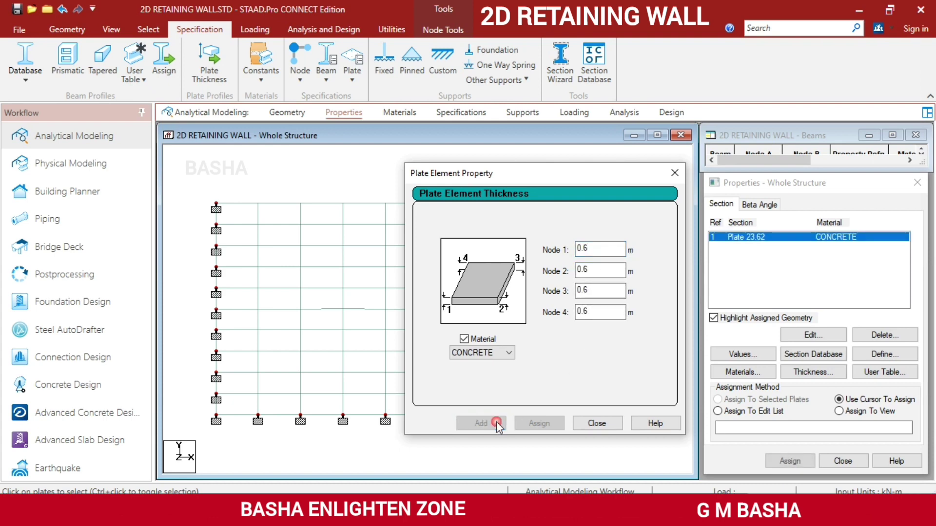
left_click(605, 423)
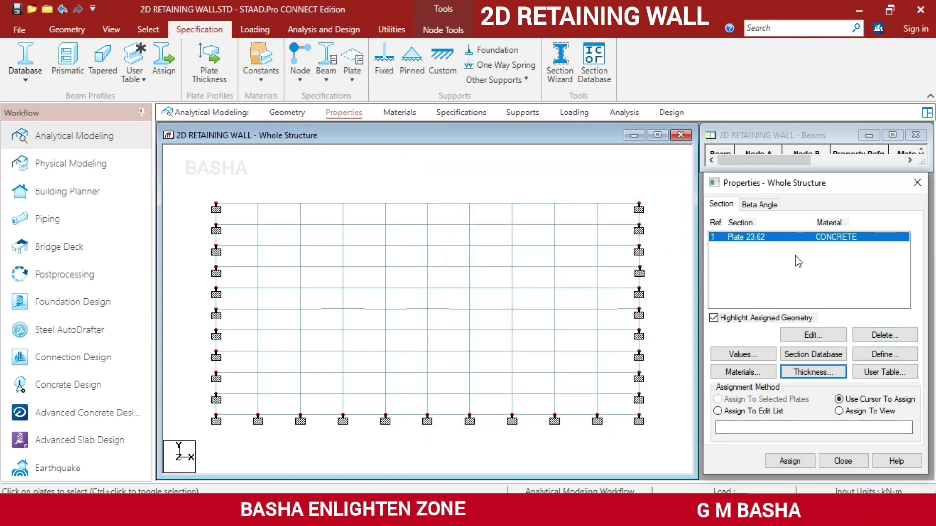
Assign Plate 23.62 (0.6 m concrete) to all 100 selected wall plates.
left_click(149, 30)
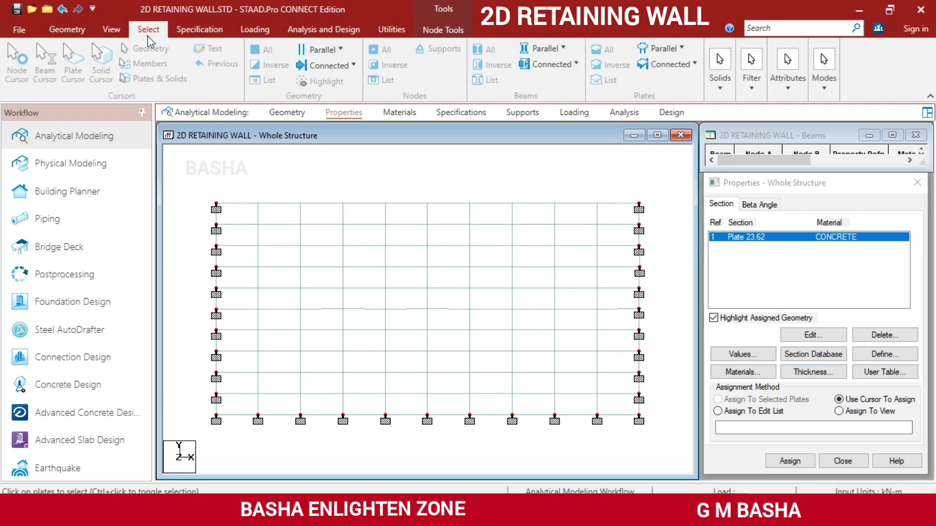
left_click(71, 61)
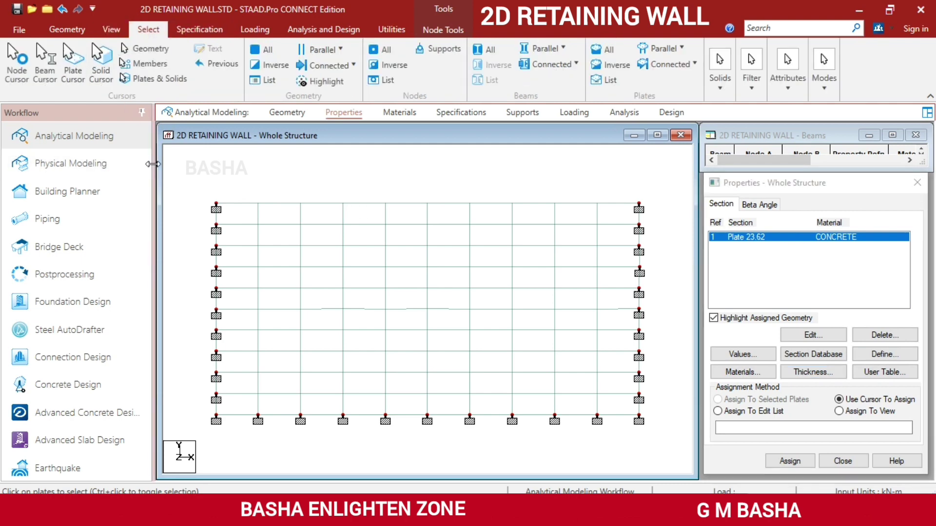
left_click_drag(188, 185, 694, 473)
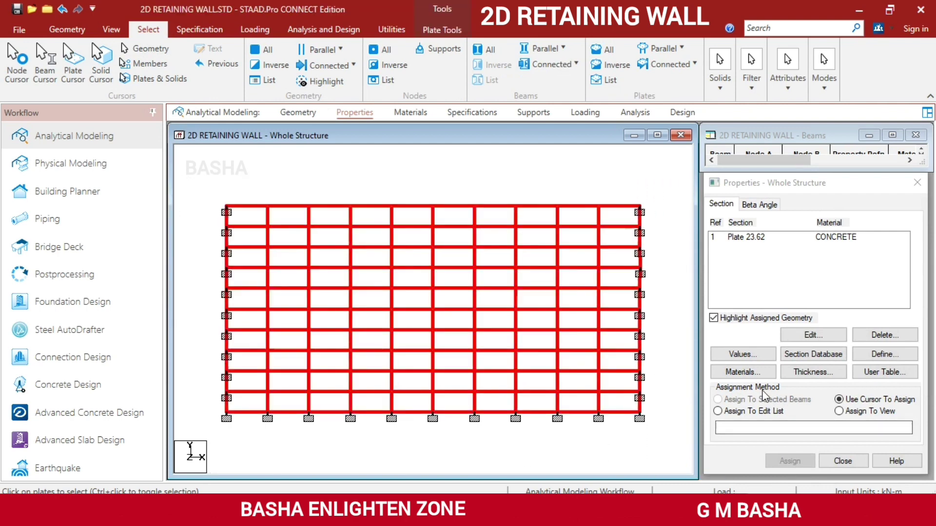
left_click(782, 238)
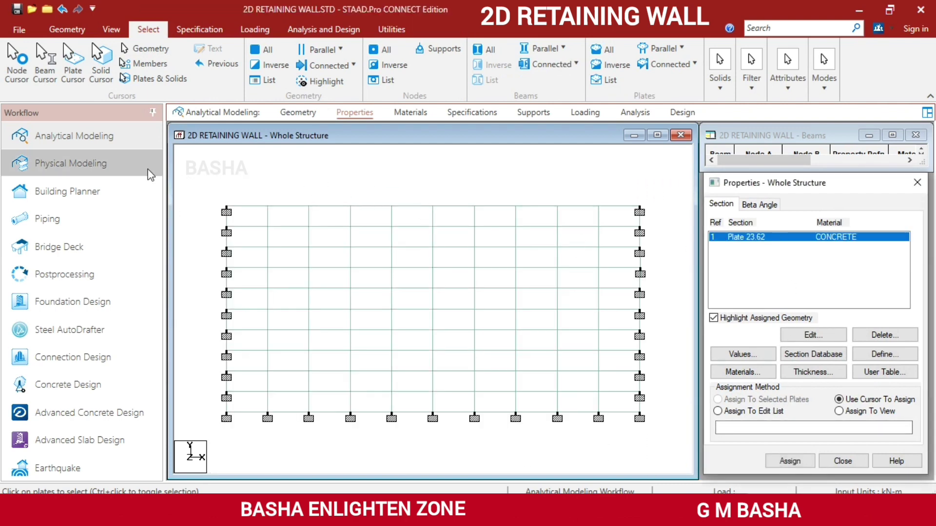
left_click_drag(185, 195, 655, 469)
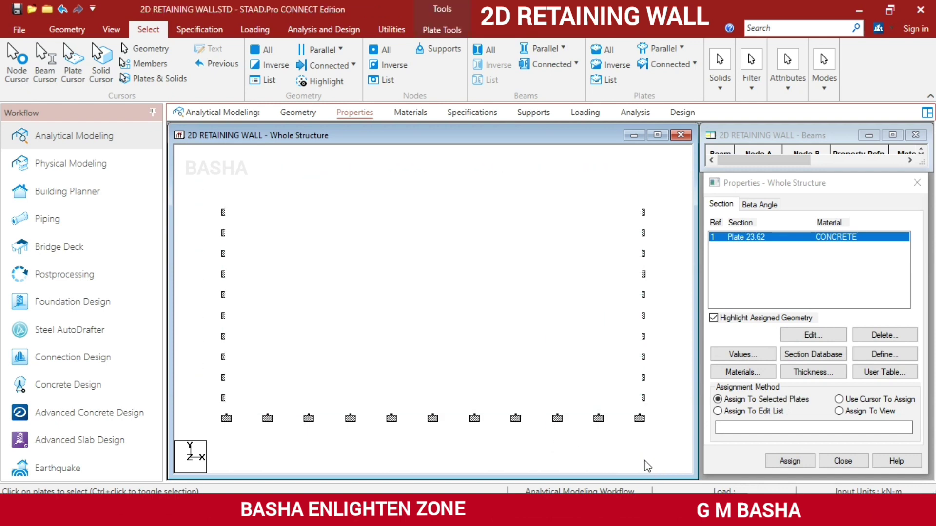
left_click(792, 461)
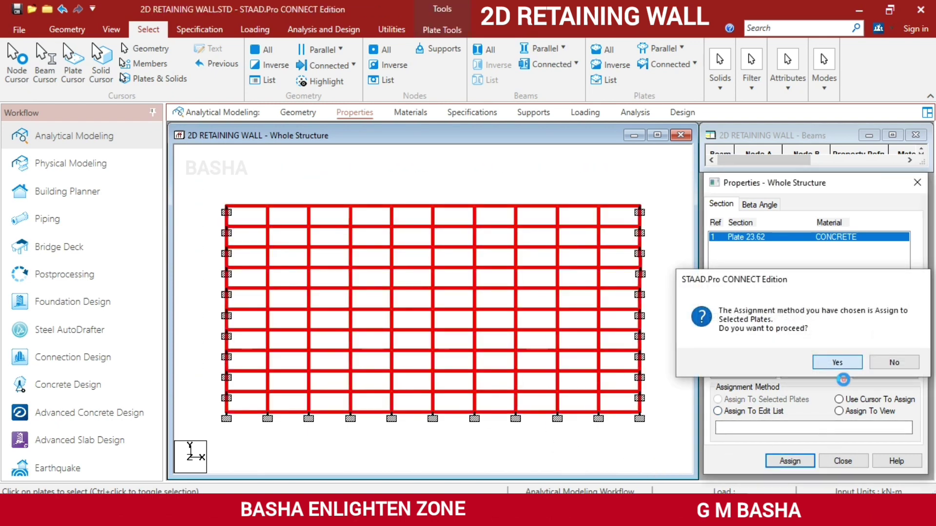
left_click(839, 364)
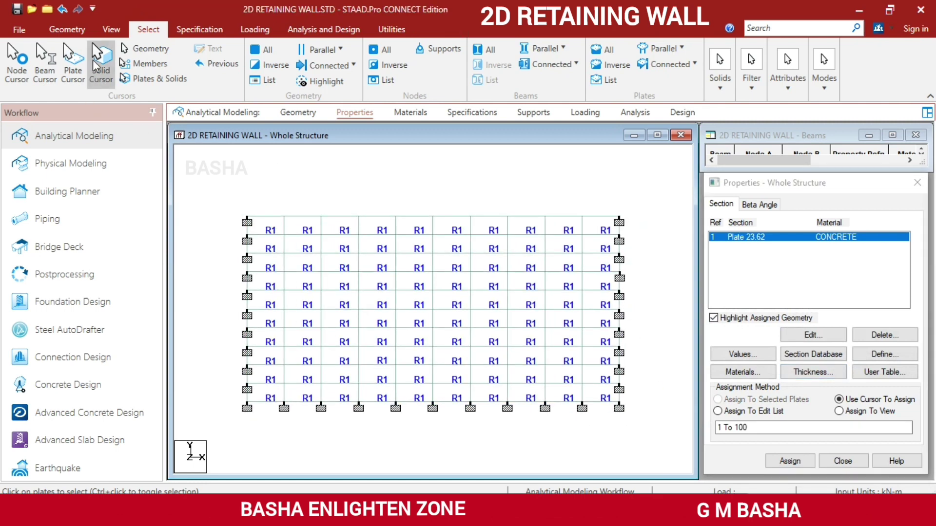
left_click(112, 30)
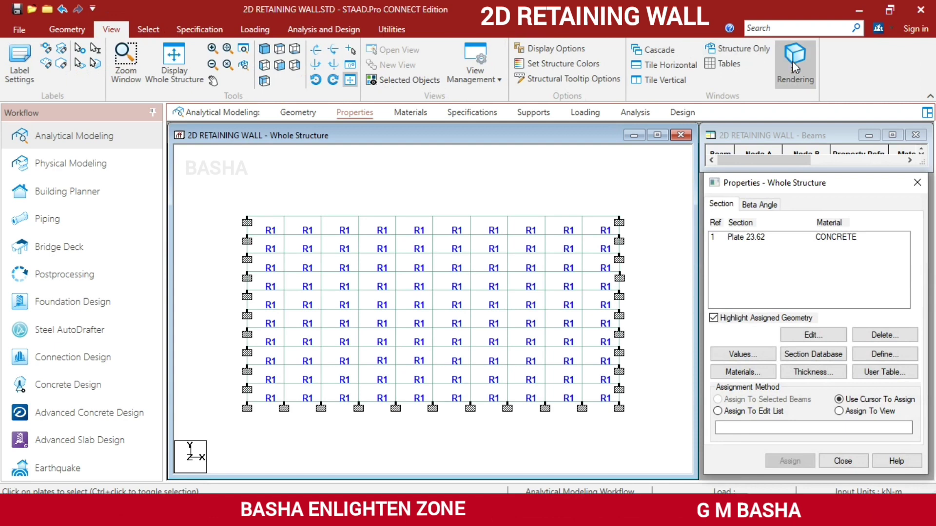
left_click(795, 65)
left_click_drag(532, 246, 557, 337)
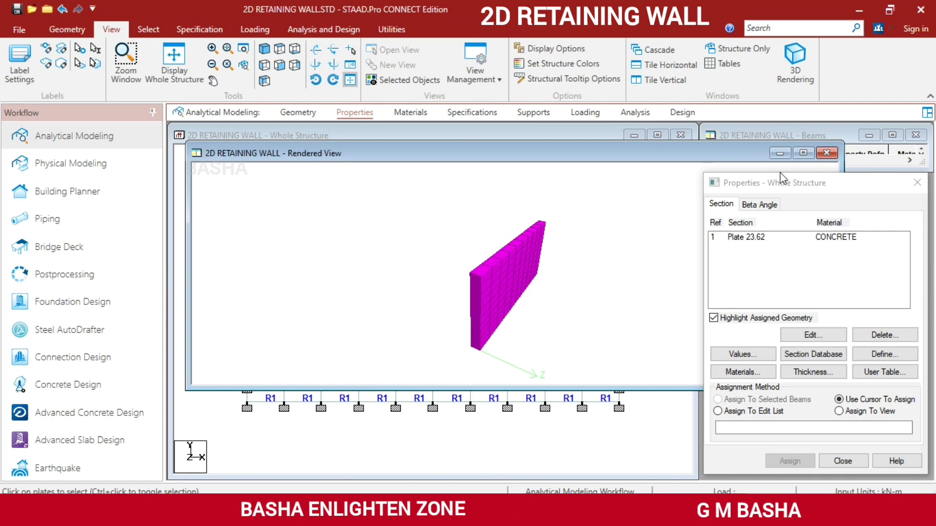
left_click(827, 153)
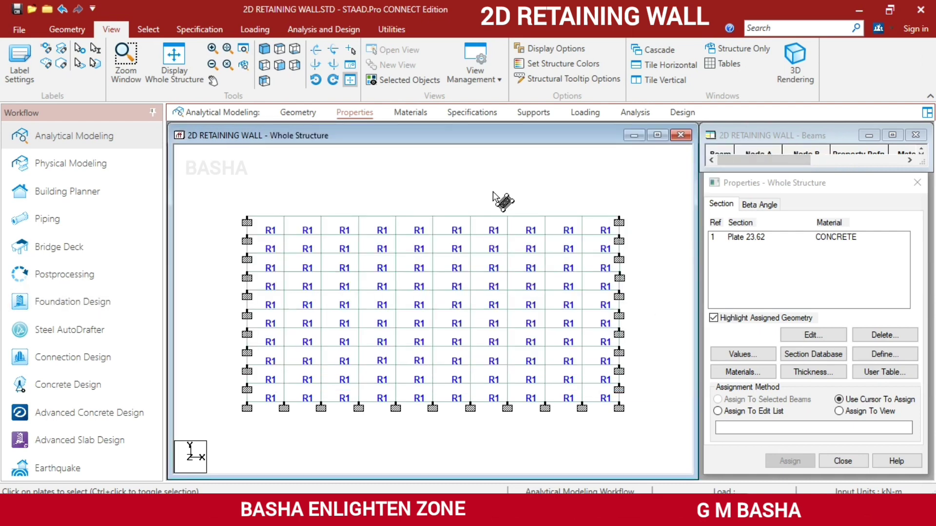
scroll(492, 192, "down", 2)
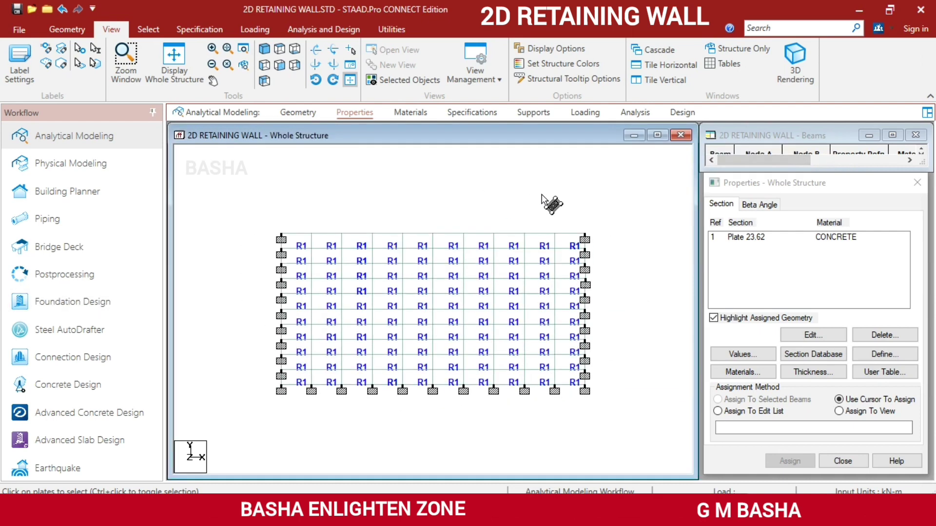
Create primary load case 1 of type Dead titled DL.
left_click(585, 113)
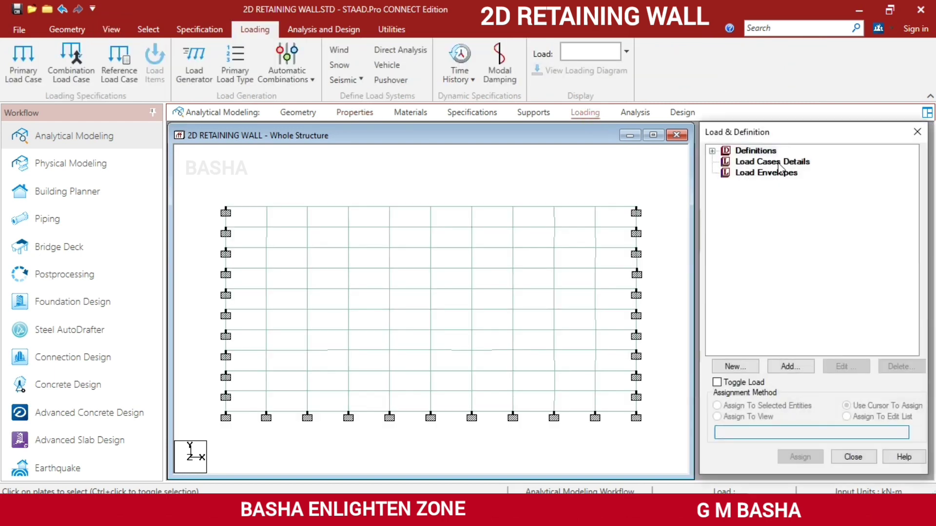
left_click(779, 167)
left_click(802, 367)
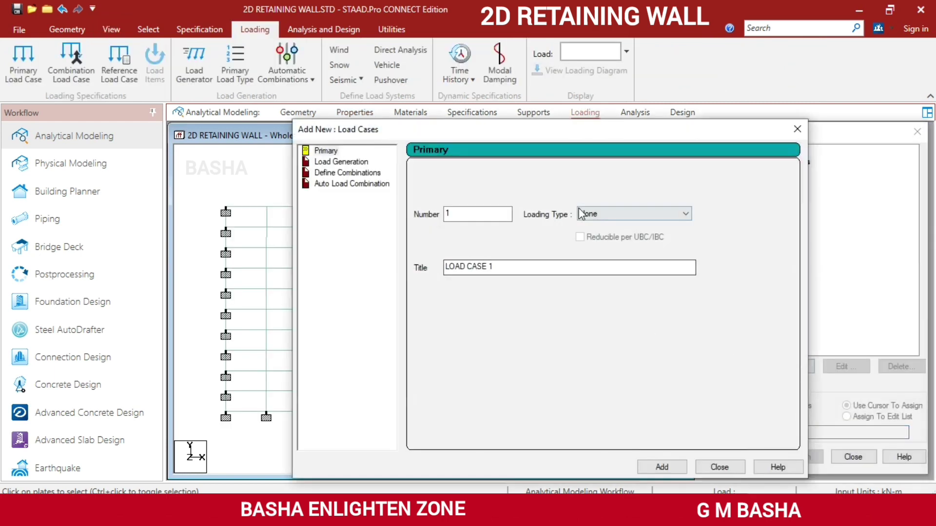
left_click(616, 214)
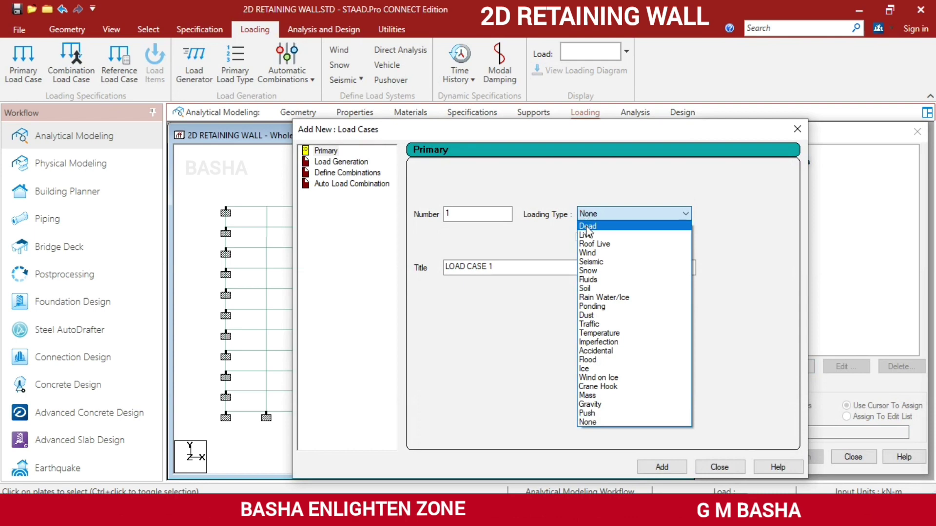
left_click(588, 229)
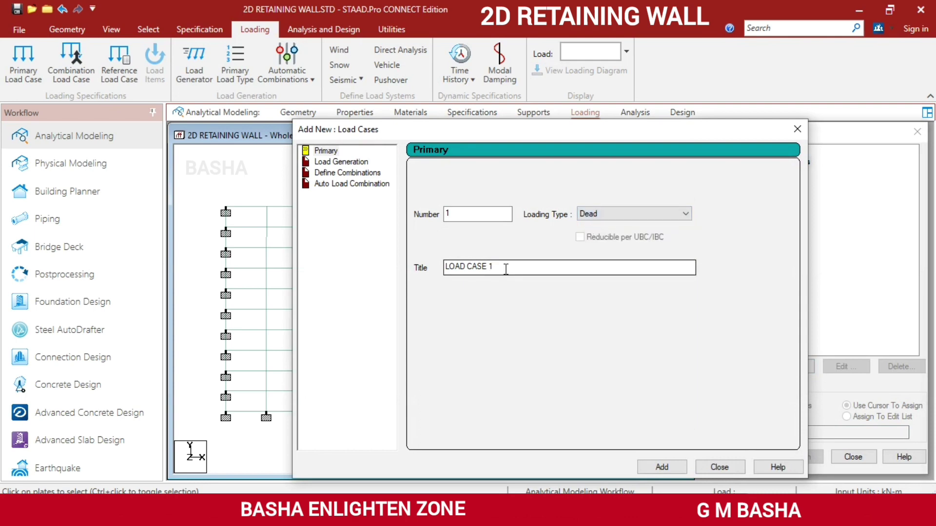
left_click_drag(506, 269, 389, 257)
type("DL")
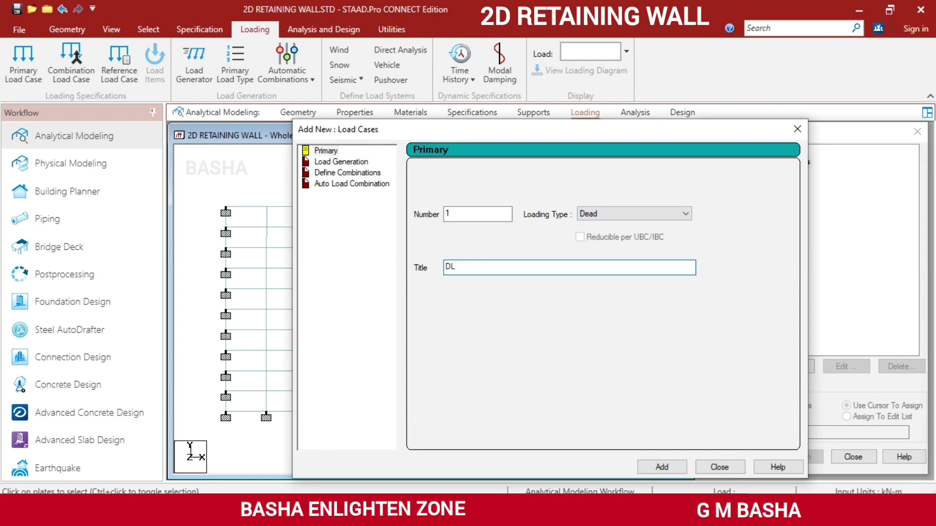
left_click(662, 467)
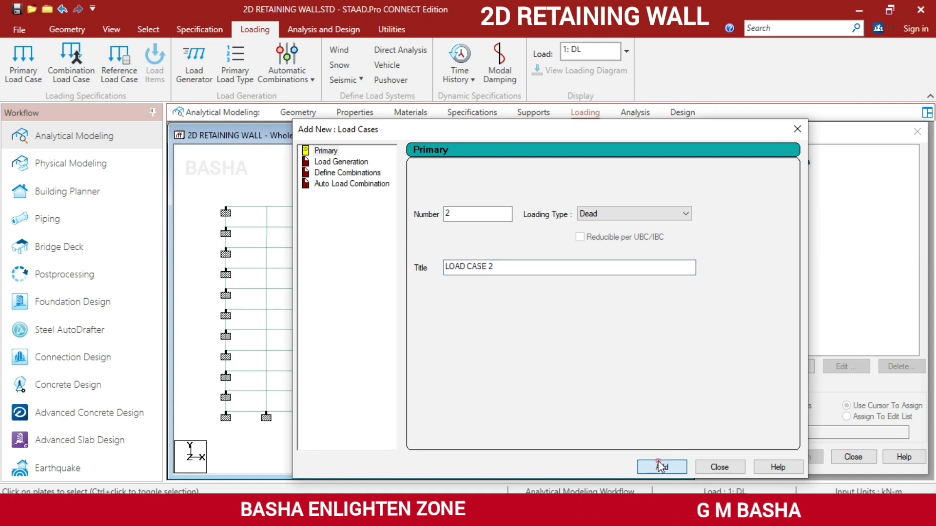
left_click(717, 467)
Add selfweight Y factor -1 to DL and assign it to the whole view.
left_click(760, 173)
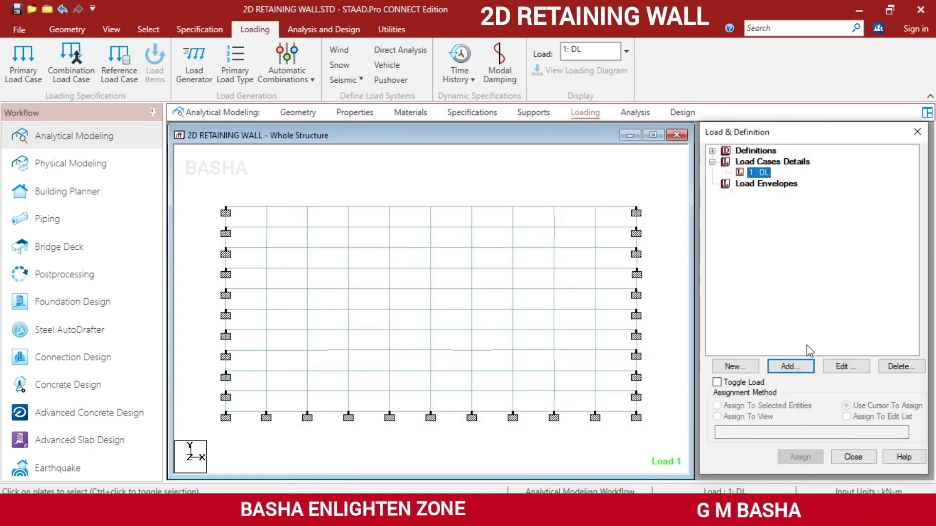
left_click(799, 367)
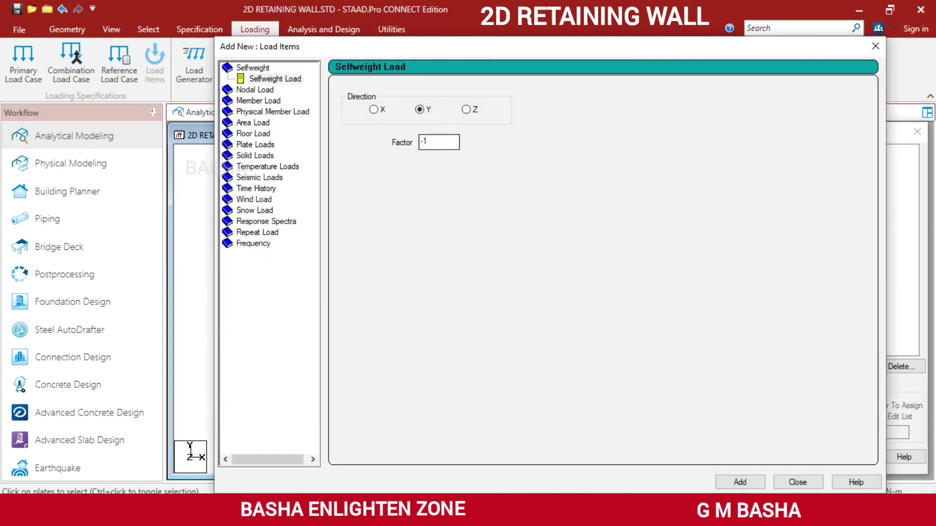
left_click(740, 482)
left_click(798, 483)
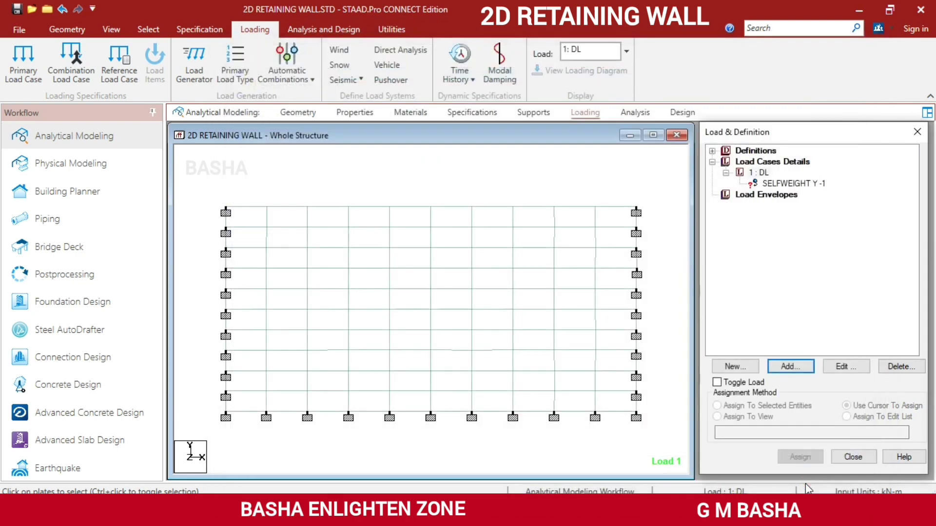
left_click(811, 184)
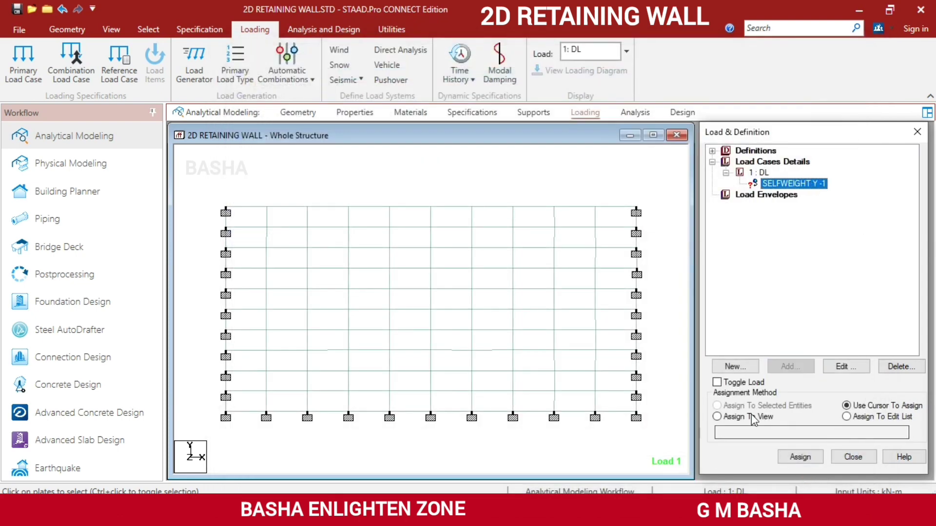
left_click(717, 417)
left_click(800, 456)
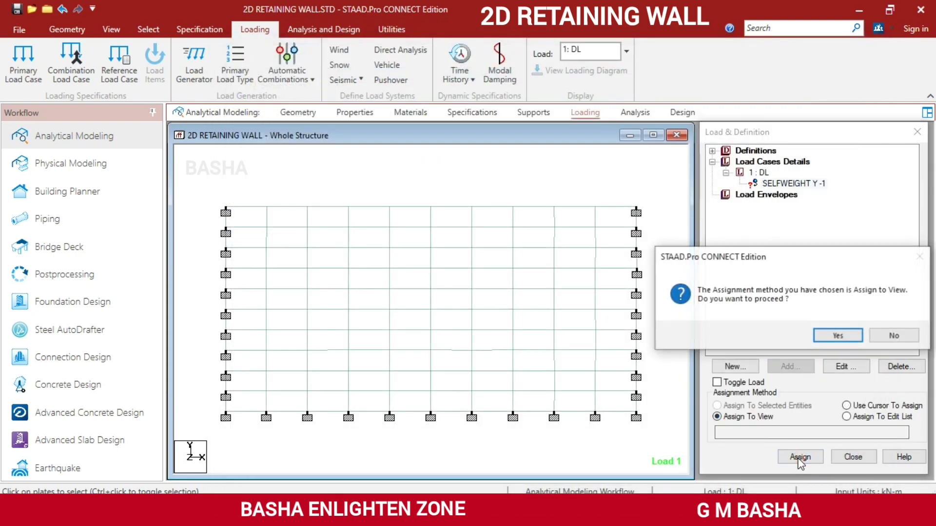
left_click(823, 336)
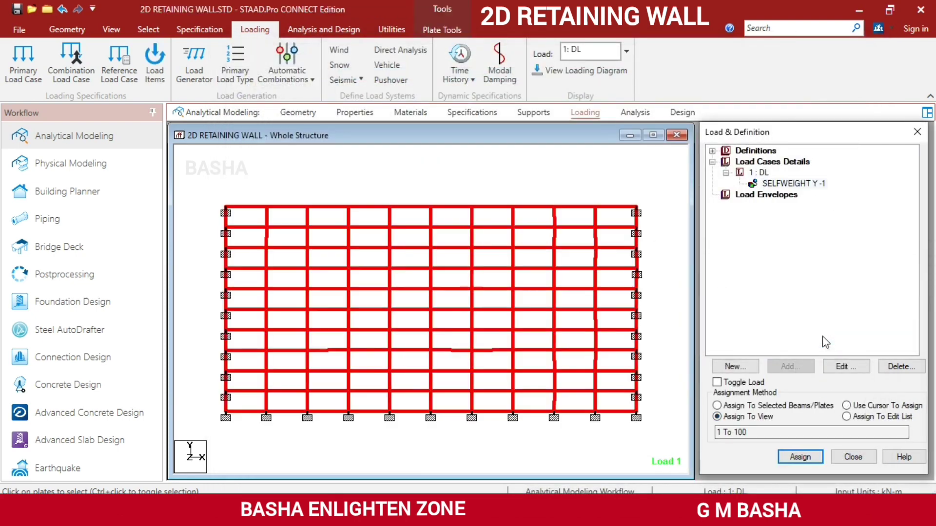
left_click(763, 162)
left_click(792, 364)
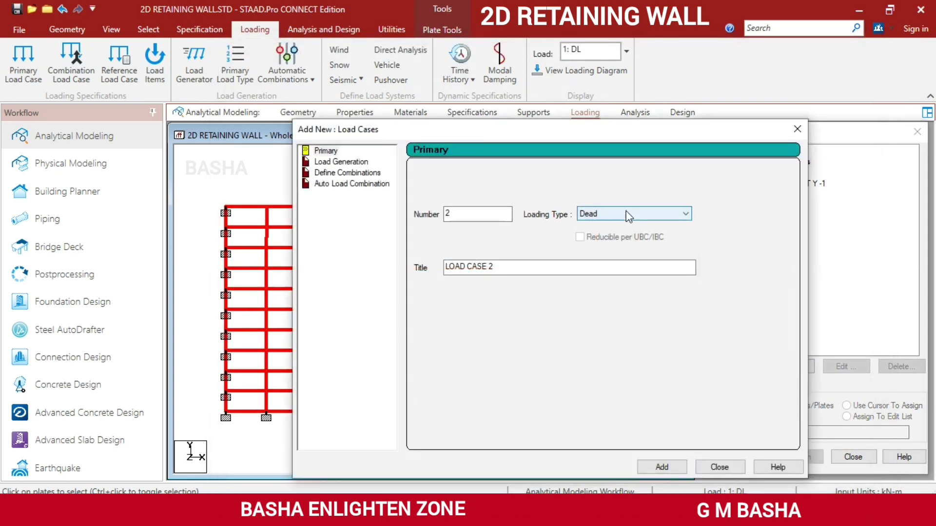
Create load case 2 titled HYDROSTATIC PR with loading type None.
left_click(628, 216)
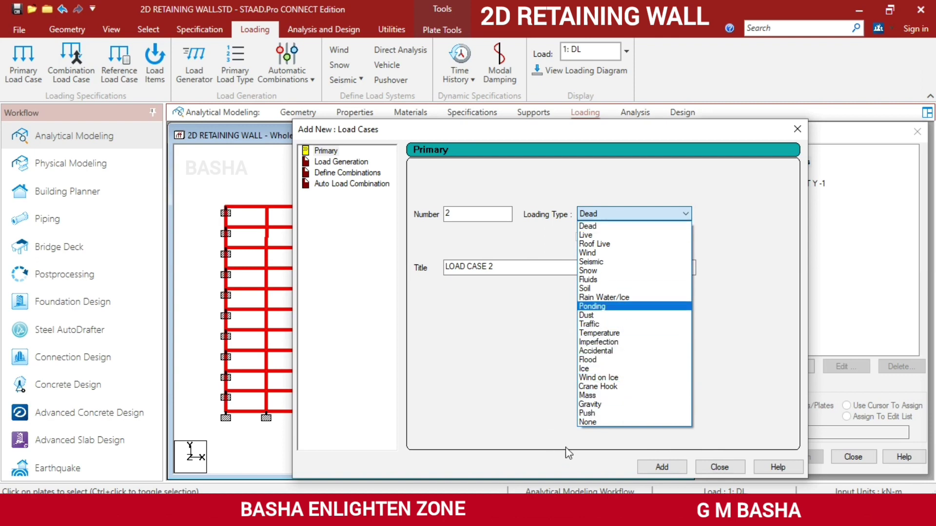
left_click(622, 422)
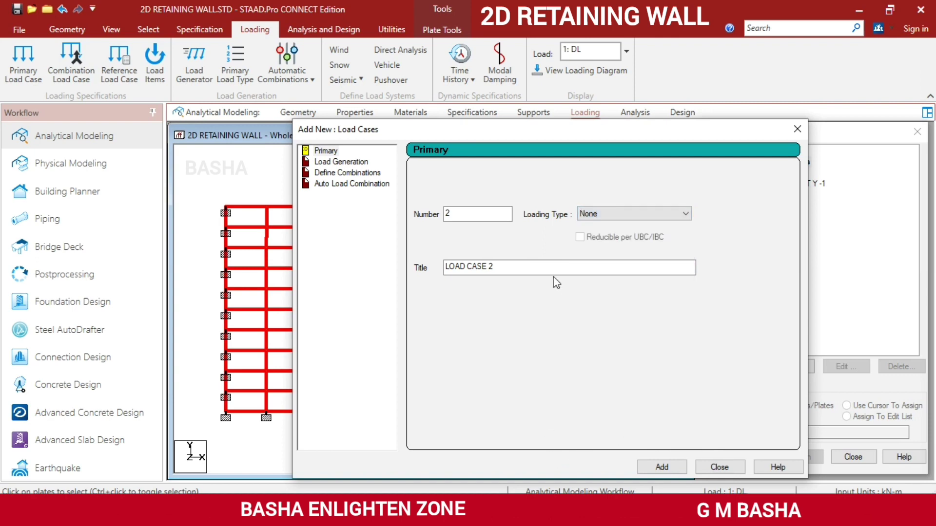
left_click(511, 272)
left_click_drag(512, 274, 353, 228)
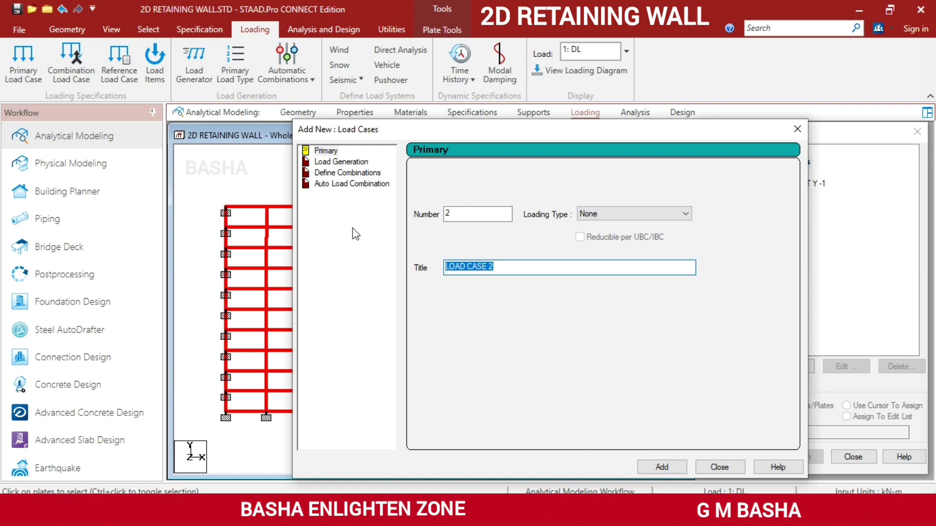
type("HYDROSTATIC PR")
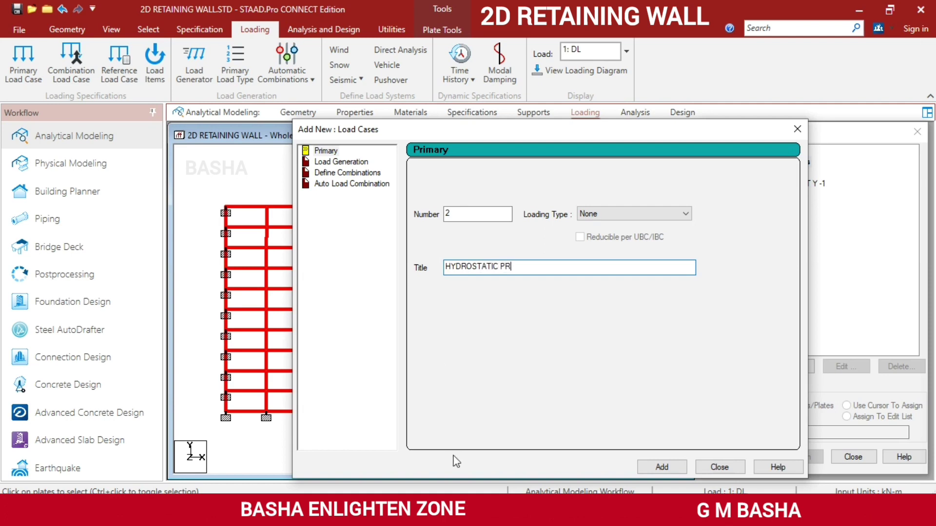
left_click(656, 466)
left_click(719, 468)
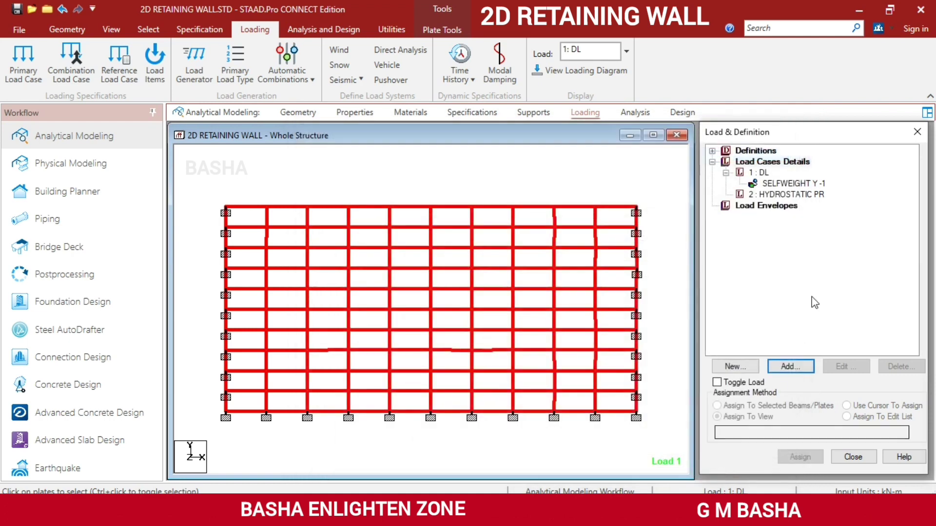
Bring up the Hydrostatic plate load form for load case 2 HYDROSTATIC PR.
left_click(809, 195)
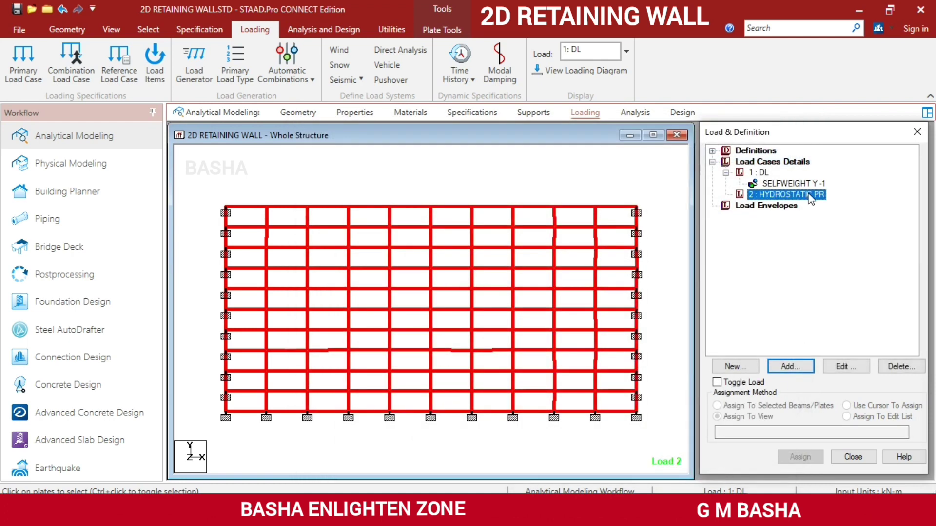
left_click(810, 366)
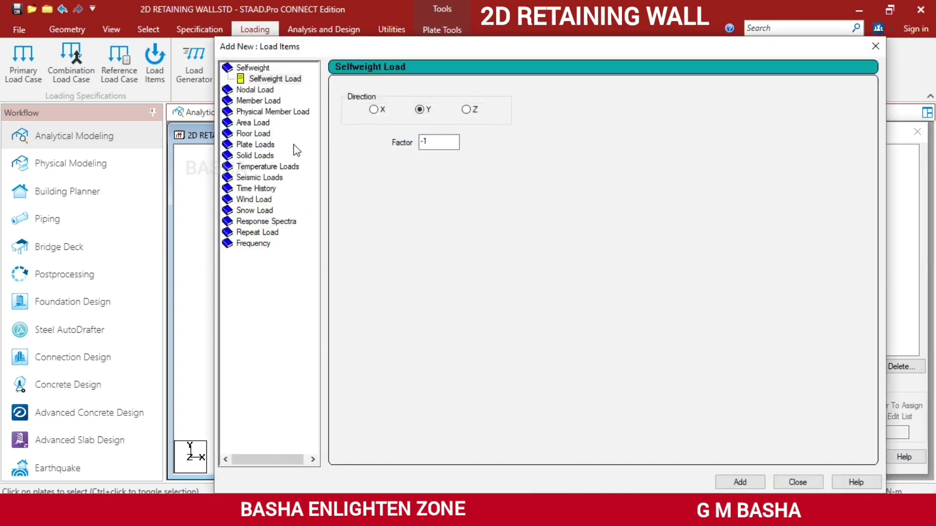
left_click(264, 145)
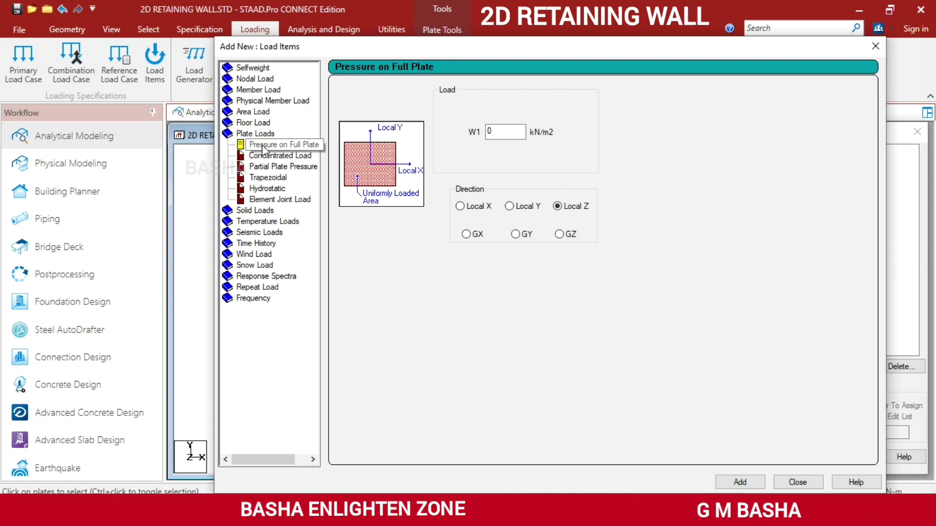
left_click(278, 190)
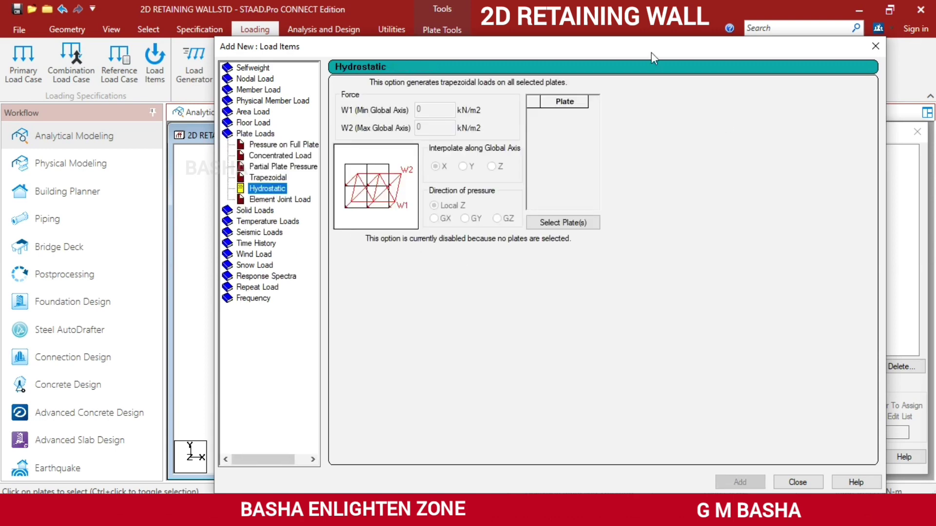
left_click_drag(441, 48, 439, 18)
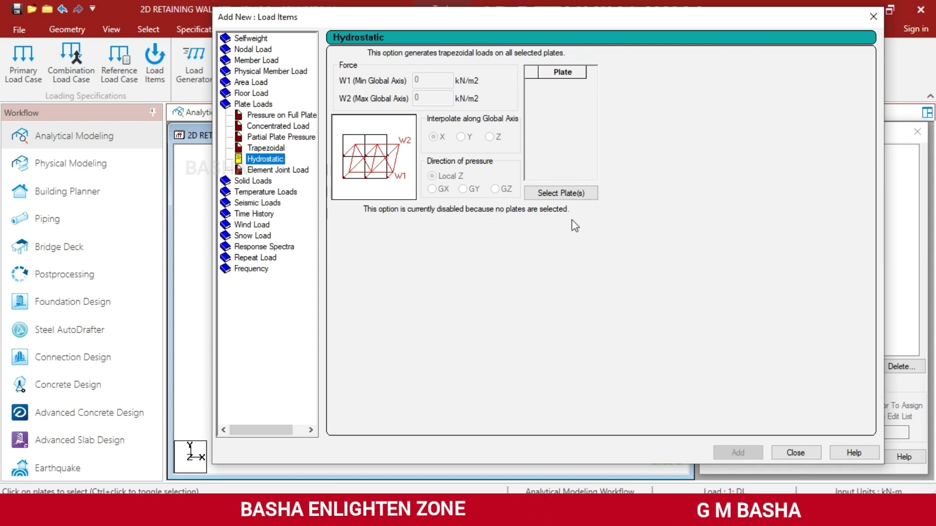
Window-select every wall plate as the target of the hydrostatic load.
left_click(584, 194)
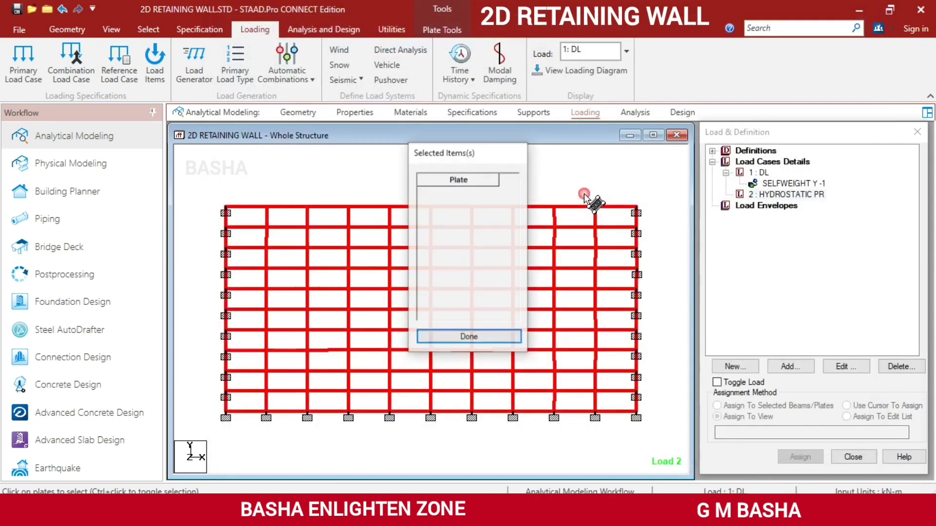
left_click_drag(193, 185, 677, 463)
left_click(487, 338)
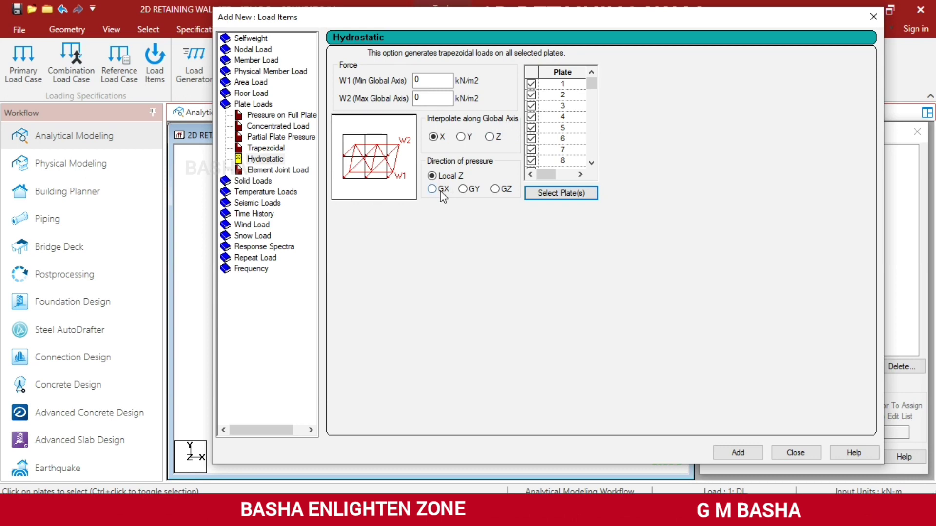
Add a GX hydrostatic pressure with W1 6 and W2 4 kN/m2 to the selected plates.
left_click(495, 190)
left_click(434, 190)
double_click(417, 80)
key("Tab")
left_click(418, 79)
key("BackSpace")
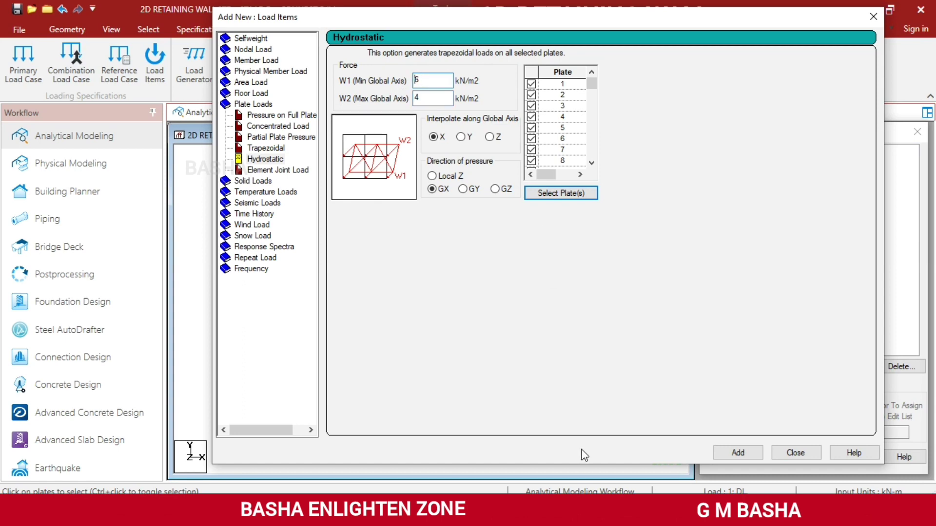
left_click(741, 452)
Clear the plate selection and pick one TRAP GX JT load entry to inspect.
left_click(796, 454)
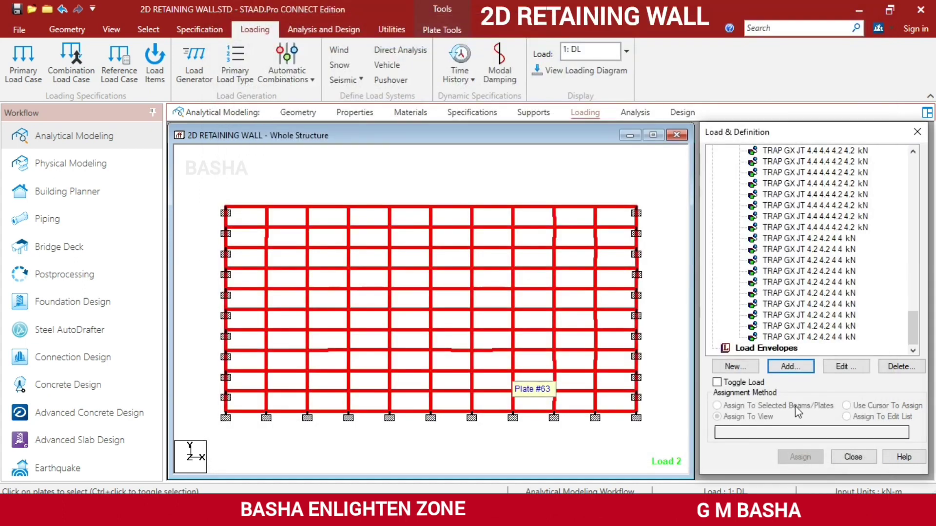
left_click(665, 245)
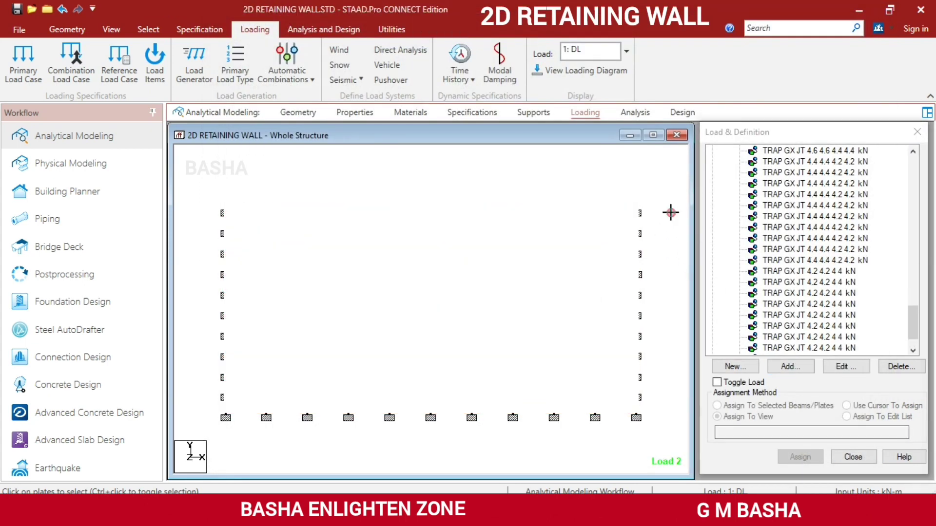
scroll(746, 249, "up", 2)
left_click(795, 173)
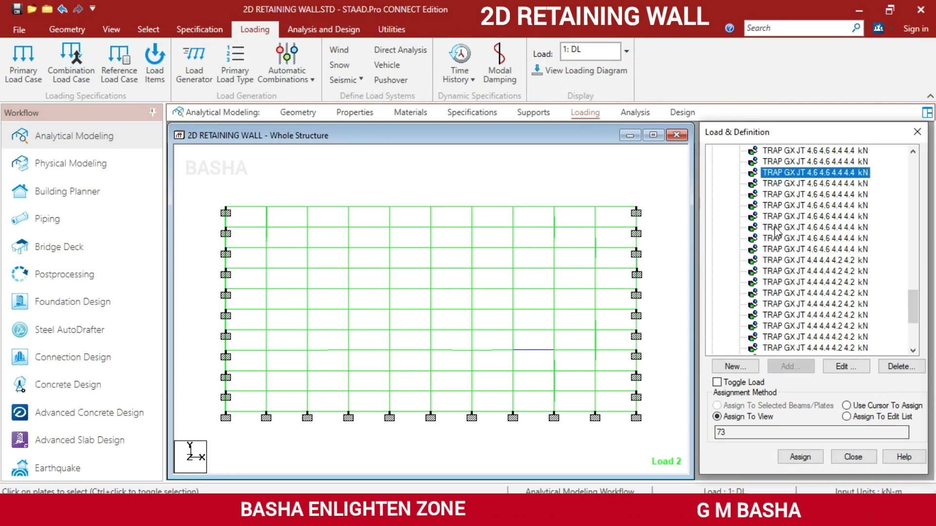
Show the wall in isometric view with its loading diagram displayed.
left_click(111, 30)
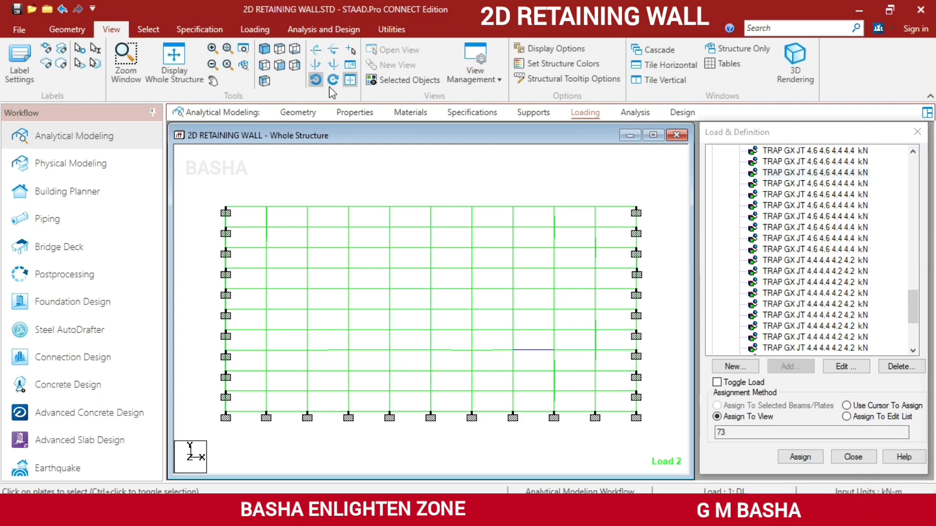
left_click(264, 53)
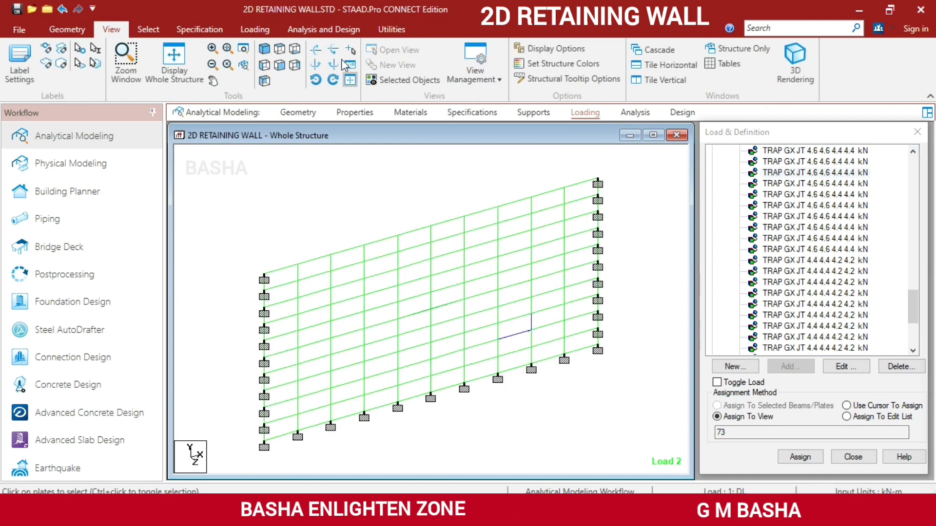
left_click(256, 30)
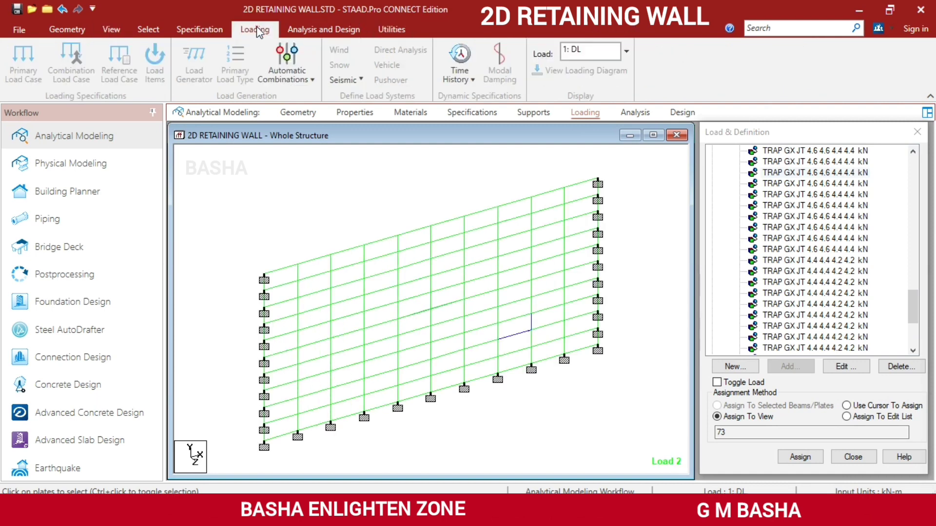
left_click(607, 69)
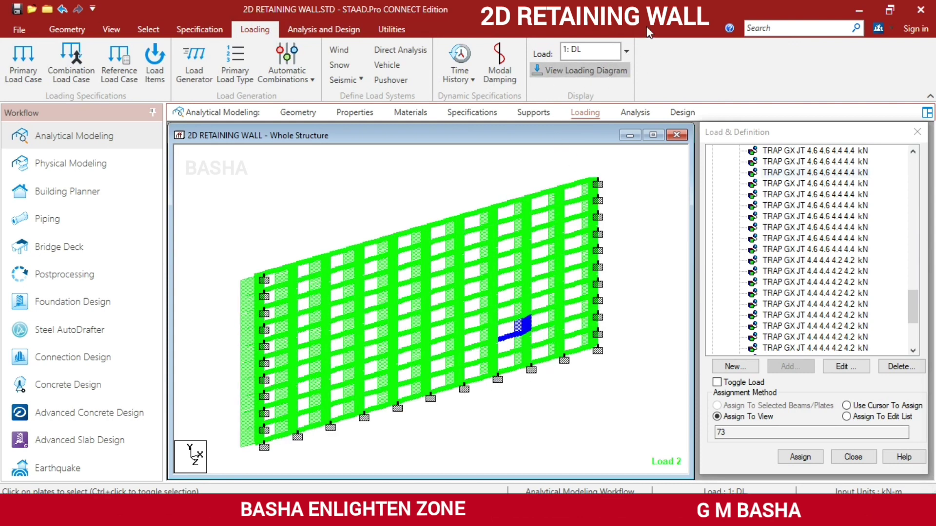
Make 2: HYDROSTATIC PR active and edit plate 72's trapezoidal load.
left_click(627, 51)
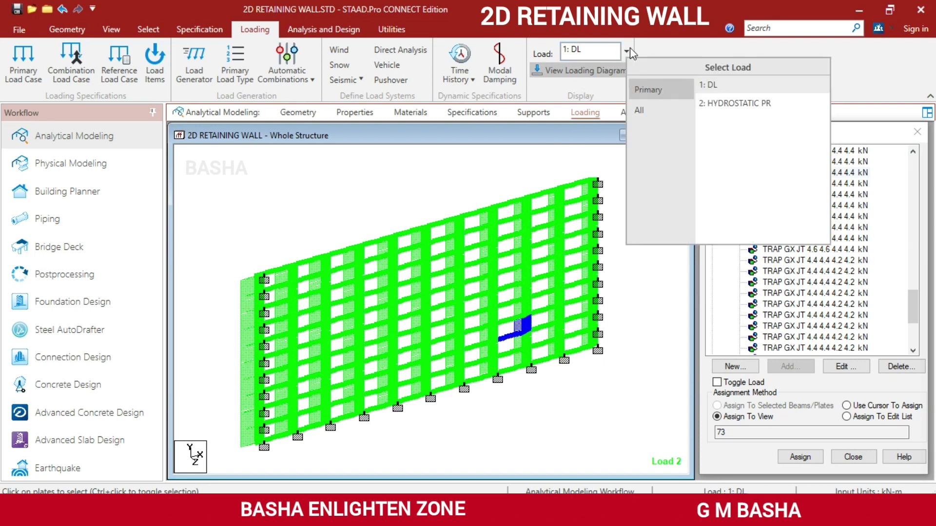
left_click(725, 104)
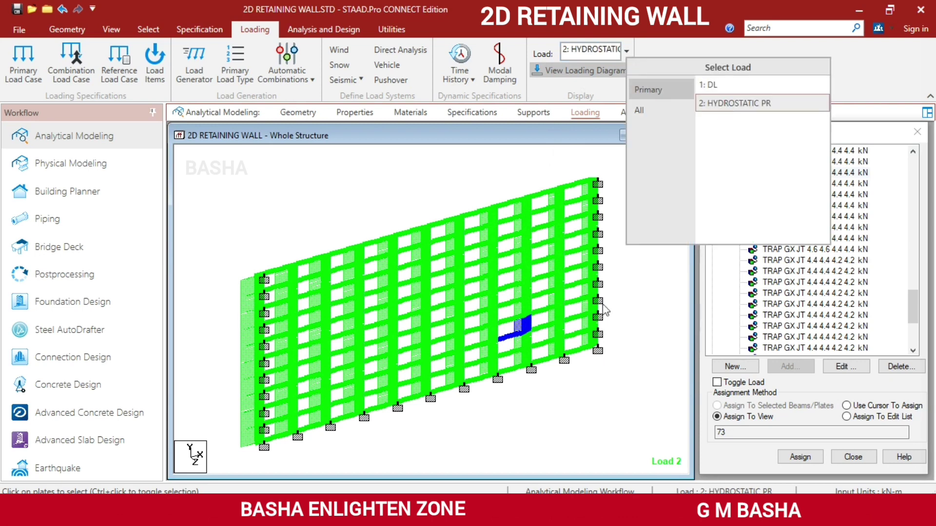
left_click(771, 282)
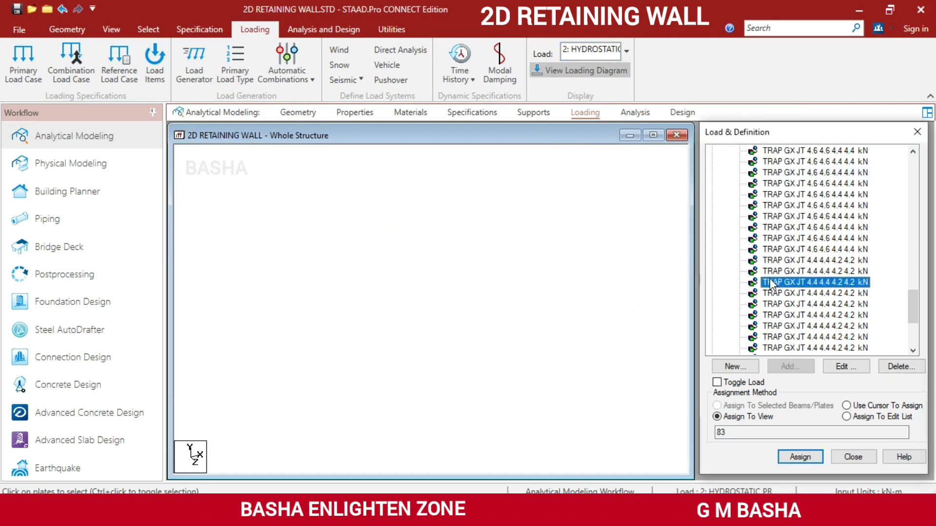
left_click(772, 195)
left_click(768, 161)
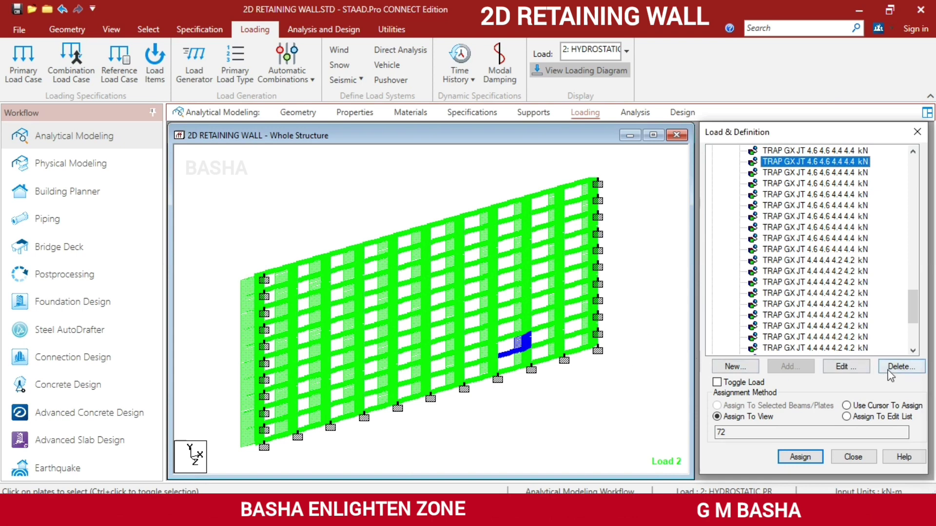
left_click(865, 367)
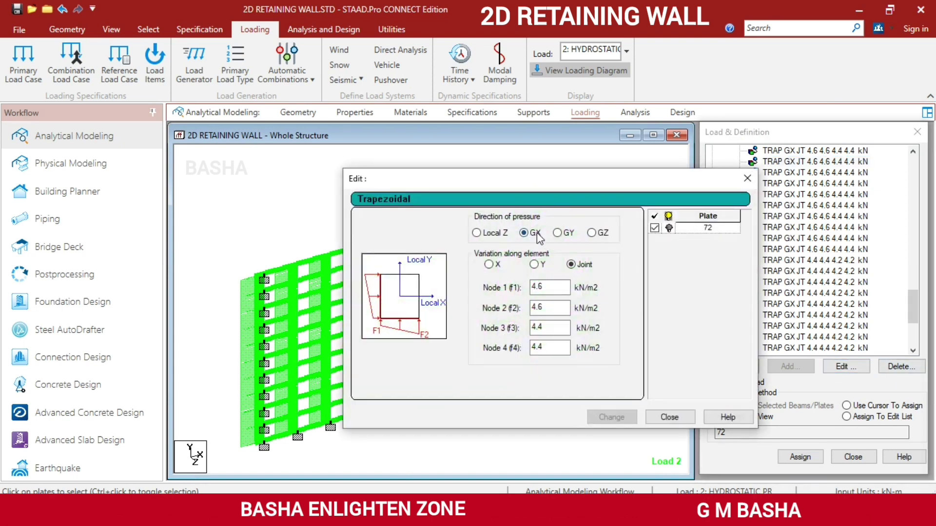
Change plate 72's trapezoidal pressure direction from GX to GZ.
left_click(592, 233)
left_click(612, 417)
left_click(668, 417)
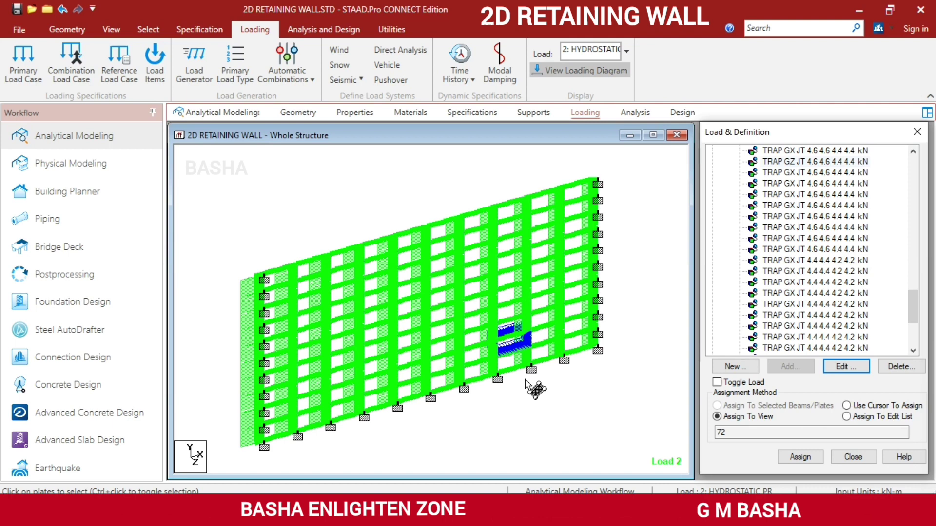
left_click(646, 114)
Add a PERFORM ANALYSIS PRINT ALL command.
left_click(849, 412)
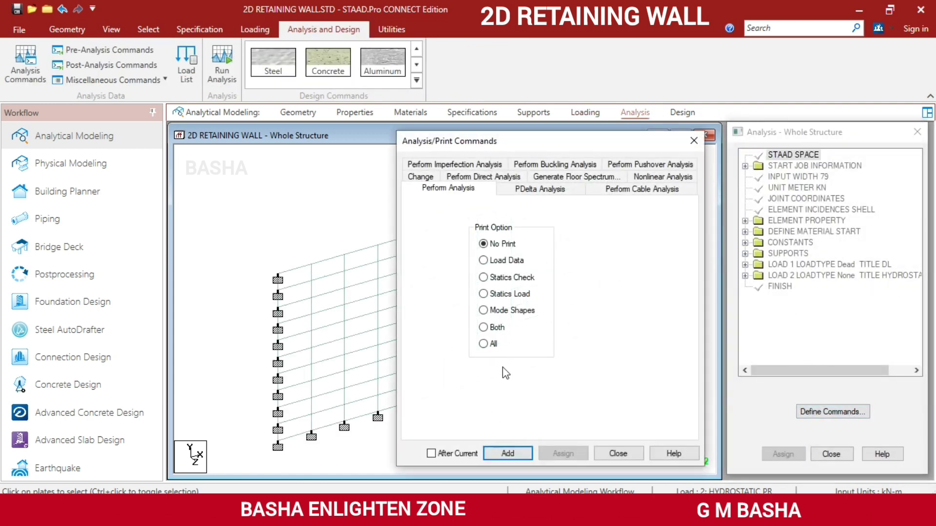
left_click(491, 345)
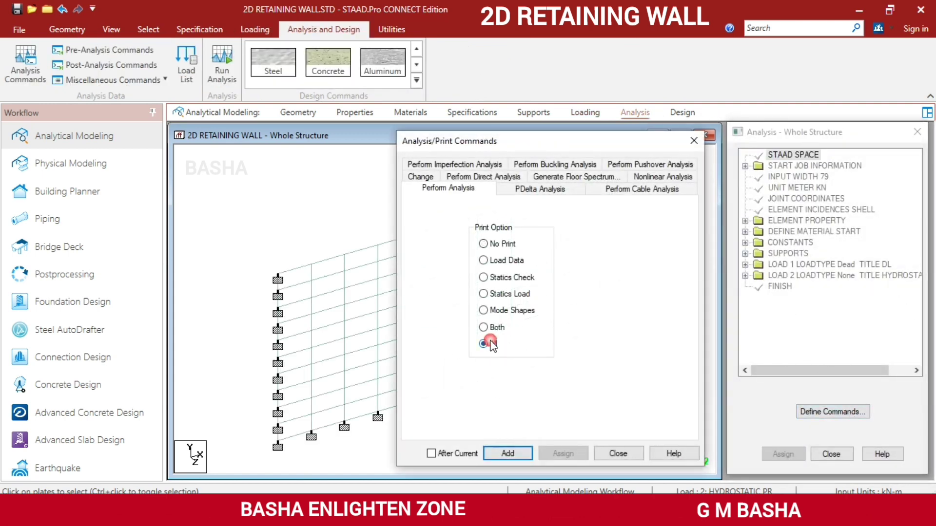
left_click(508, 453)
left_click(602, 455)
Save the model and run the analysis, finishing with 0 errors and 0 warnings.
left_click(220, 63)
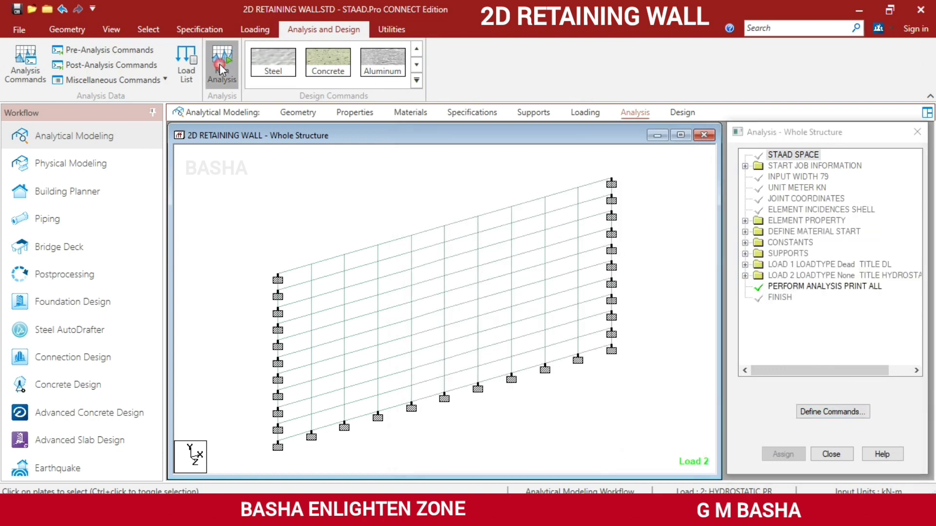
left_click(451, 328)
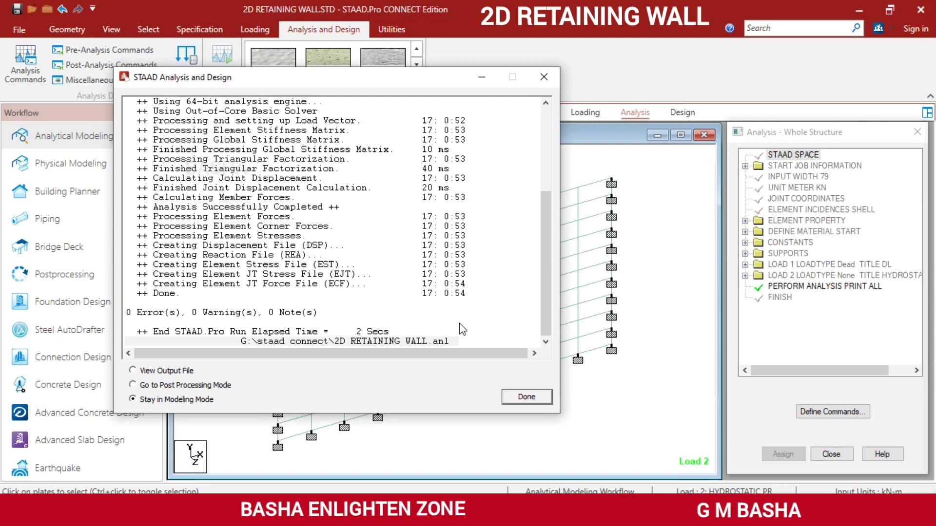
left_click(515, 397)
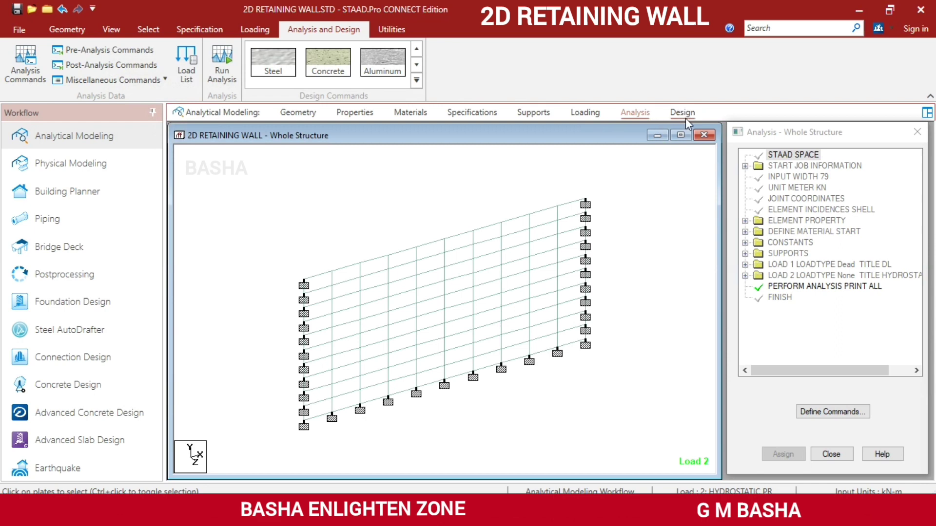
Set up concrete design with IS456 as the current code.
left_click(685, 118)
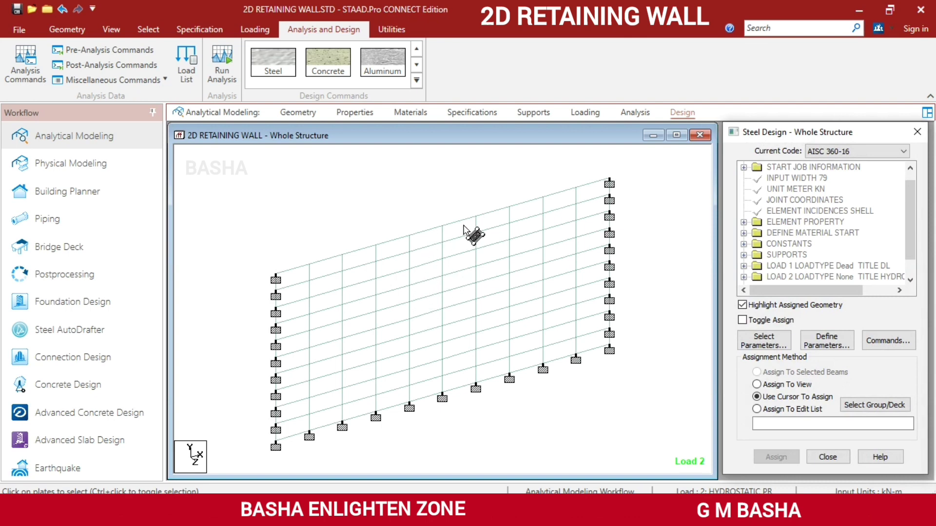
left_click(338, 62)
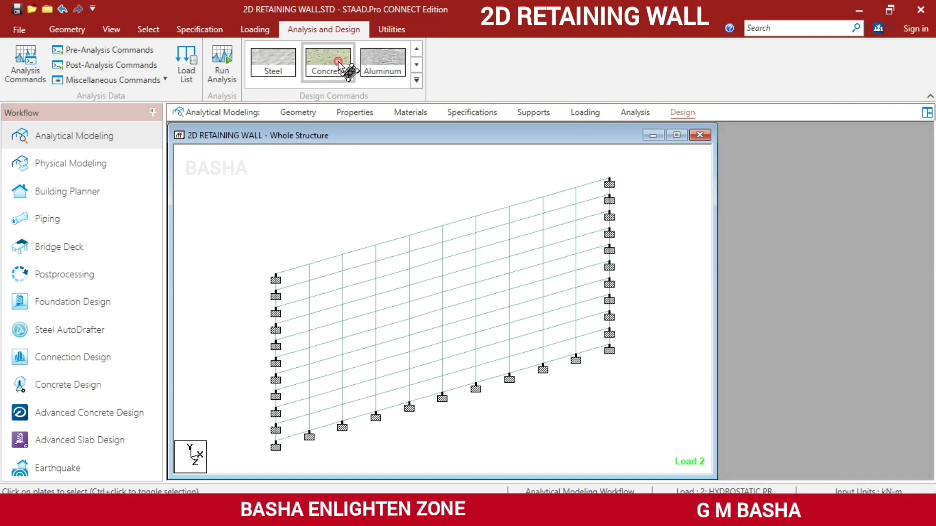
left_click(887, 152)
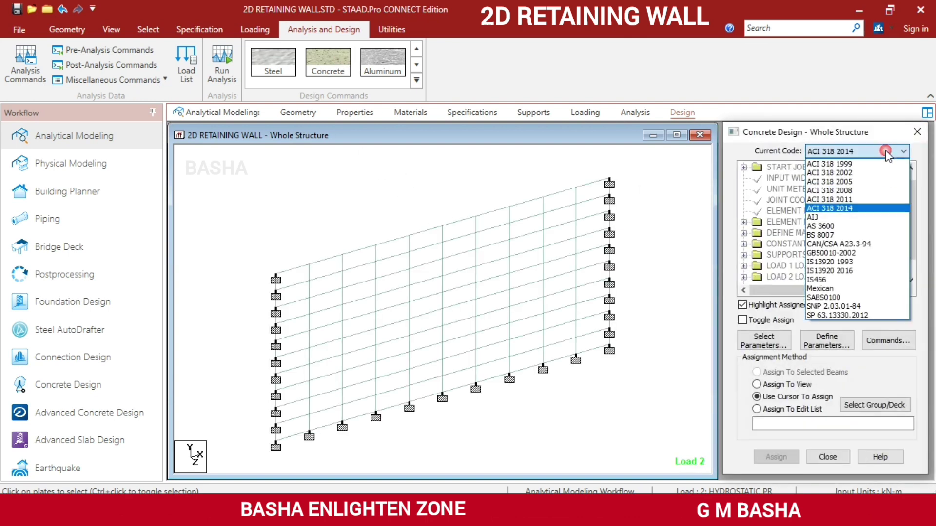
left_click(865, 279)
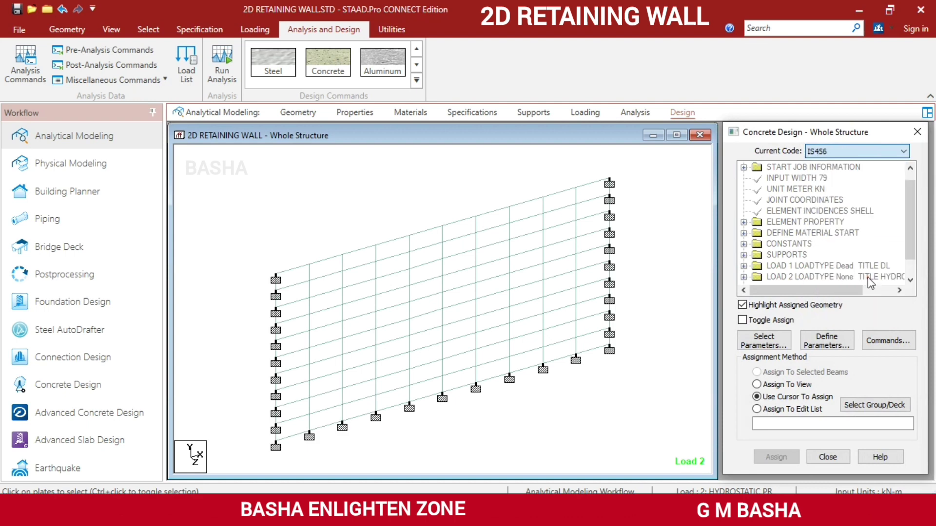
Replace the selected design parameters with only Fc and Fymain.
left_click(782, 342)
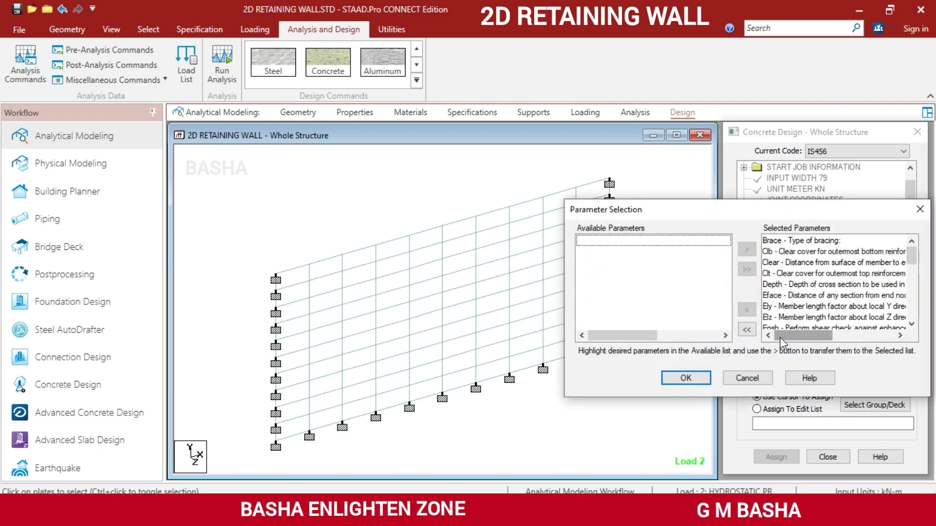
left_click(745, 331)
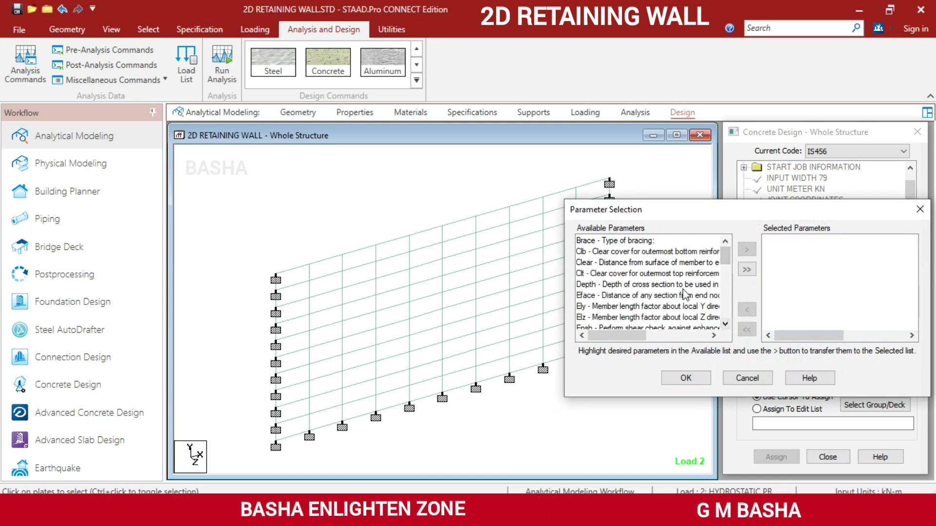
scroll(680, 292, "down", 2)
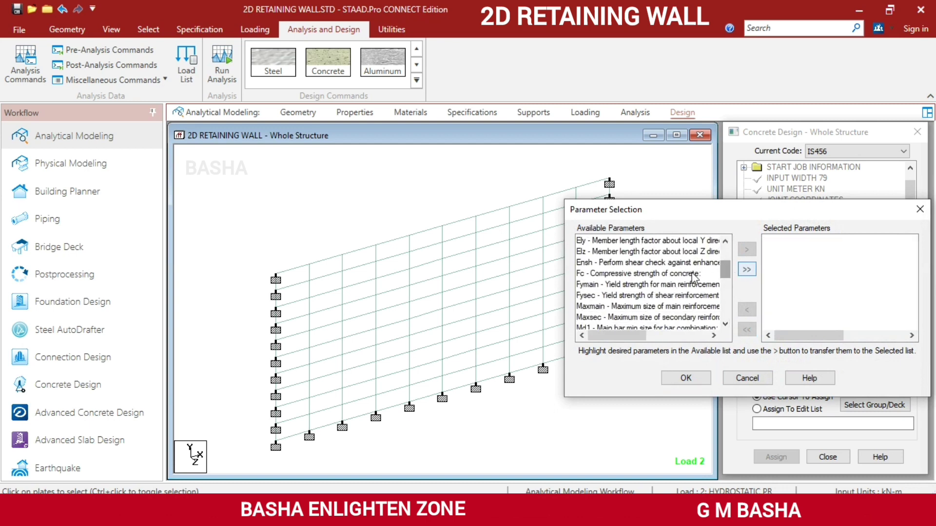
left_click(713, 274)
left_click(747, 250)
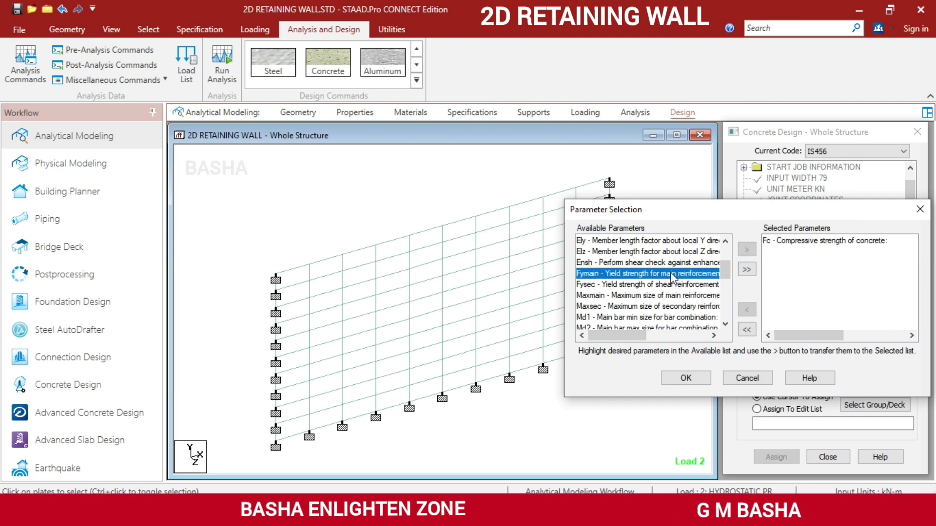
left_click(747, 249)
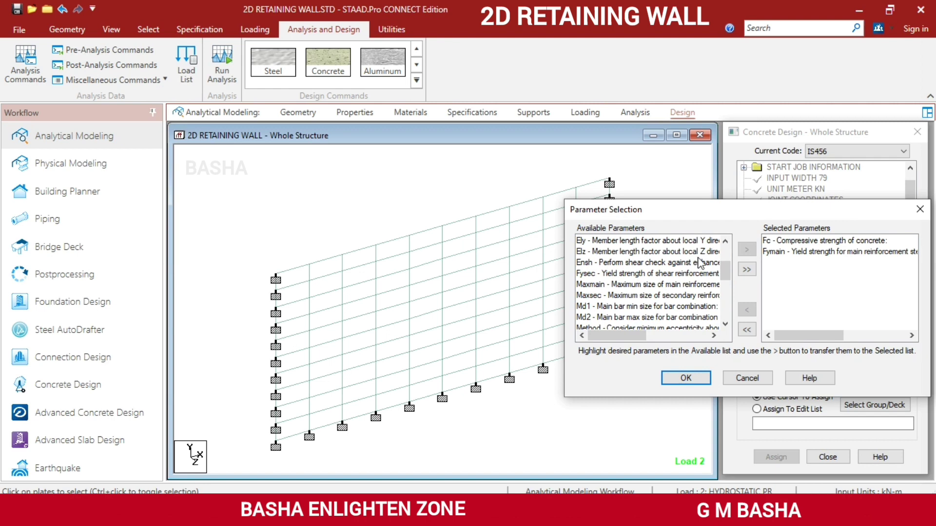
left_click(693, 378)
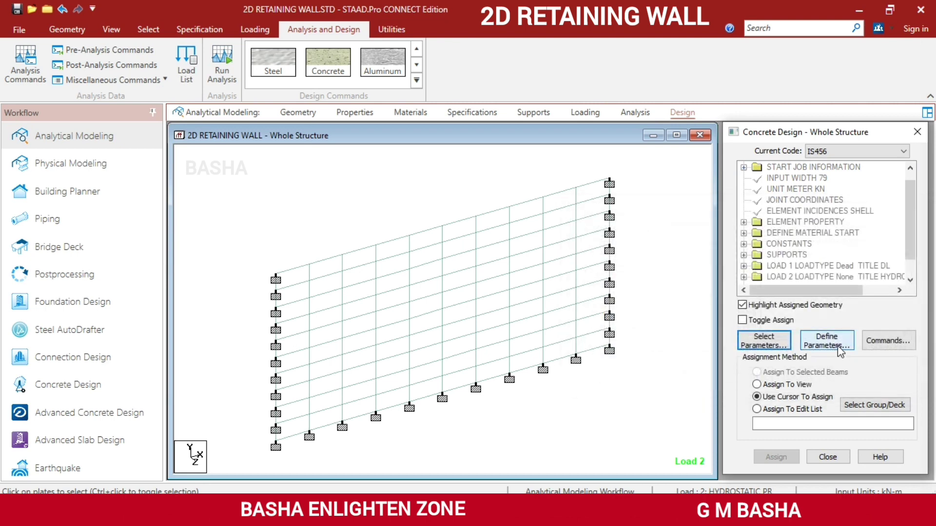
Add the FC concrete strength parameter at 250000 kN/m2.
left_click(843, 349)
left_click_drag(603, 263, 544, 251)
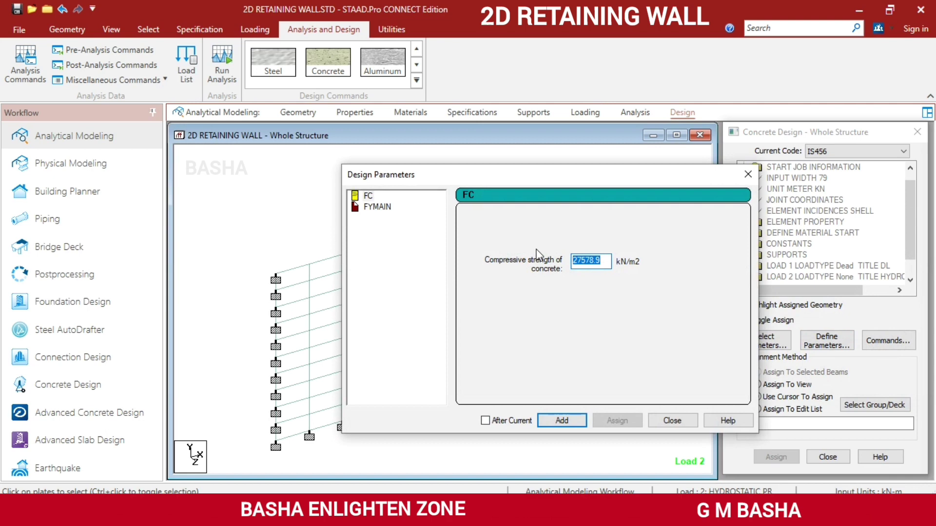
type("250000")
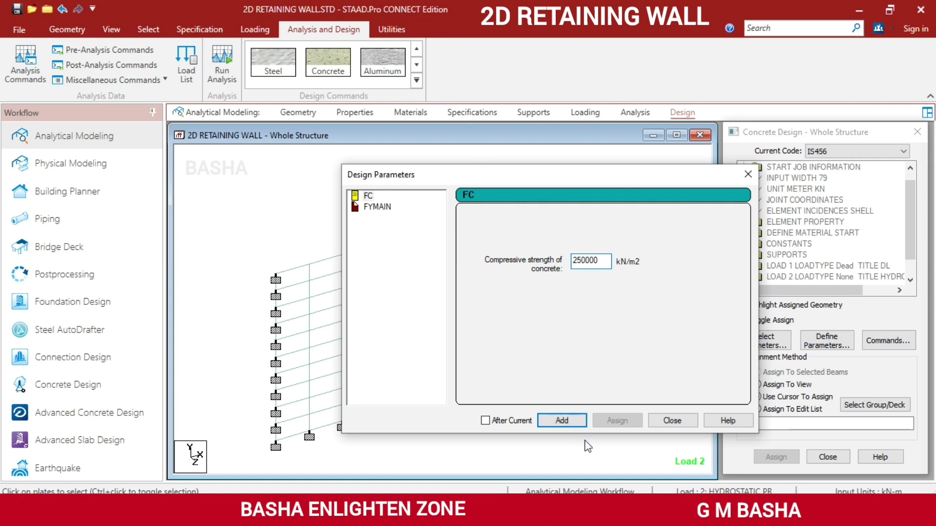
left_click(563, 420)
Add FYMAIN with a 500000 kN/m2 main reinforcement yield strength.
left_click(401, 212)
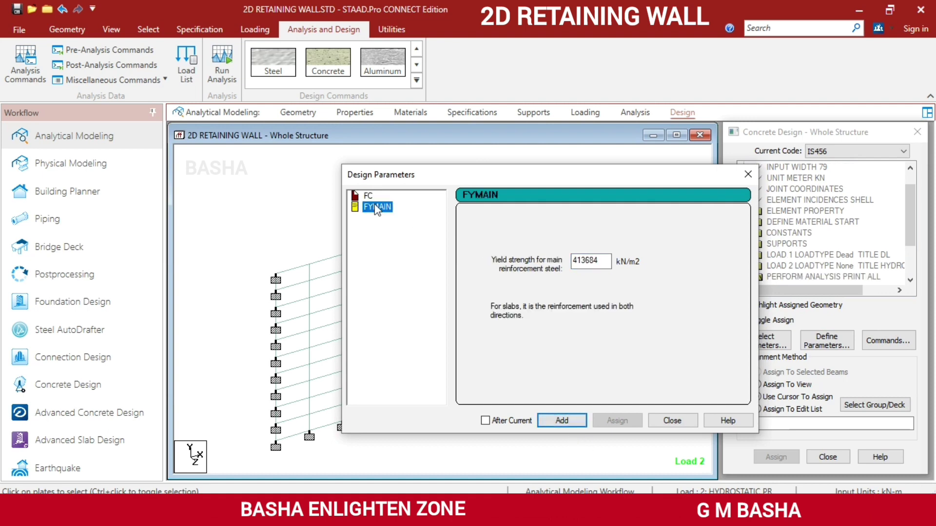
left_click_drag(610, 260, 535, 255)
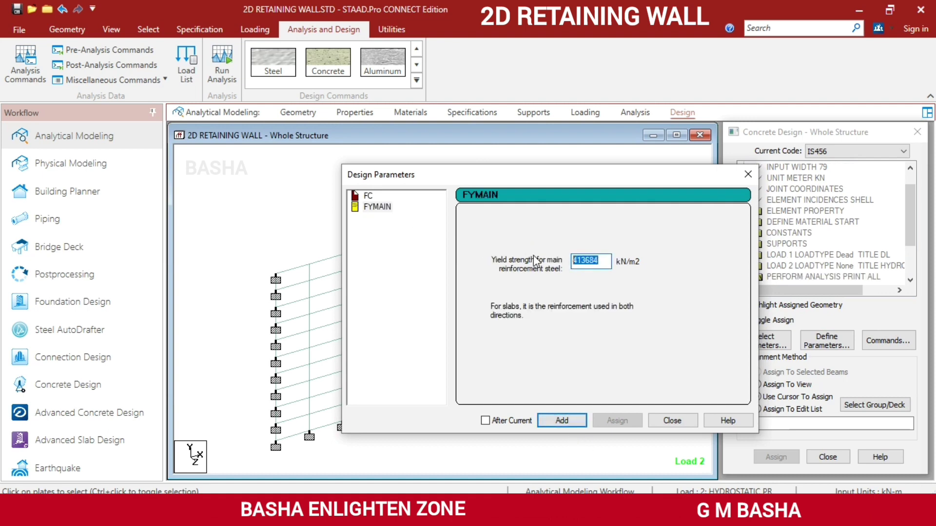
type("500000")
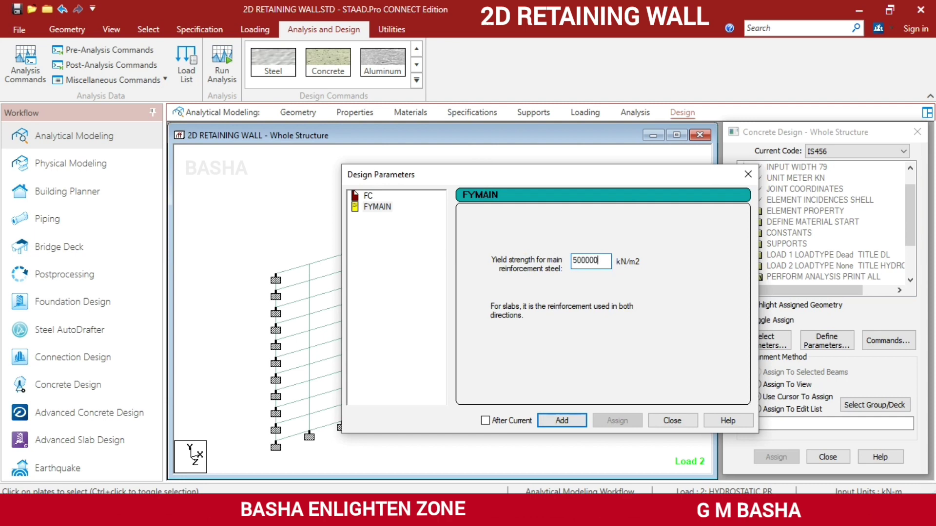
left_click(561, 421)
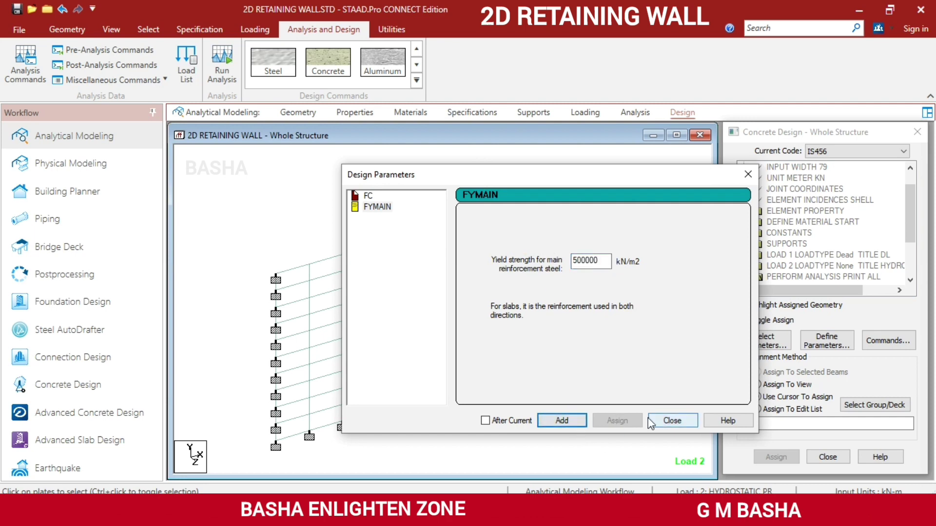
left_click(672, 420)
left_click(887, 339)
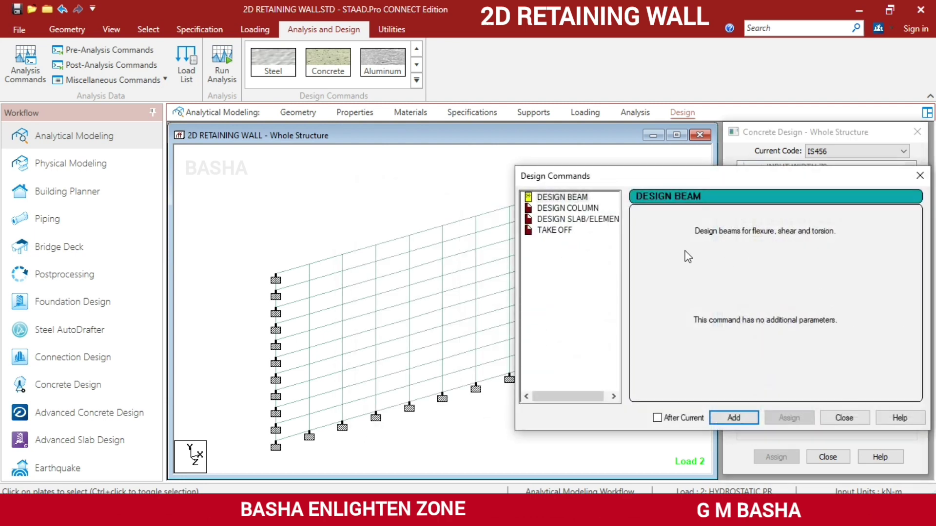
Add the DESIGN SLAB/ELEMENT and CONCRETE TAKE OFF design commands.
left_click(604, 230)
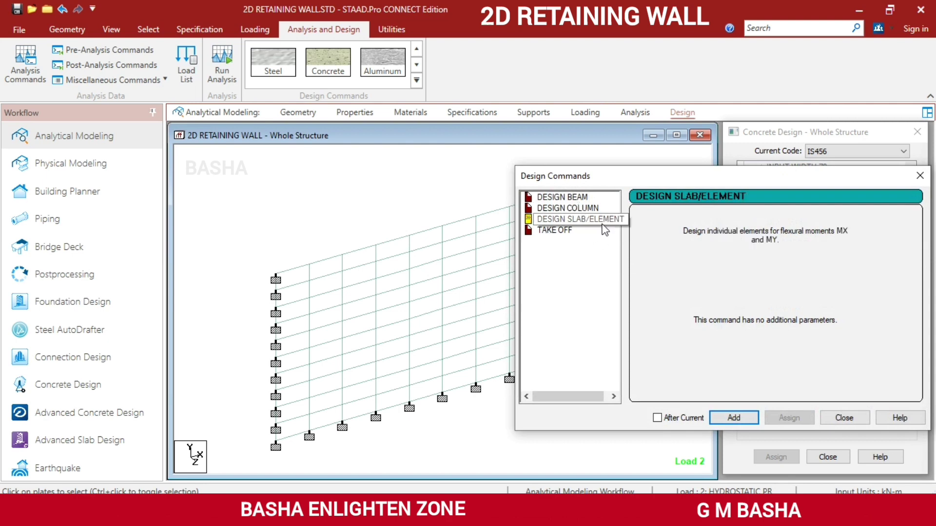
left_click(747, 420)
left_click(564, 231)
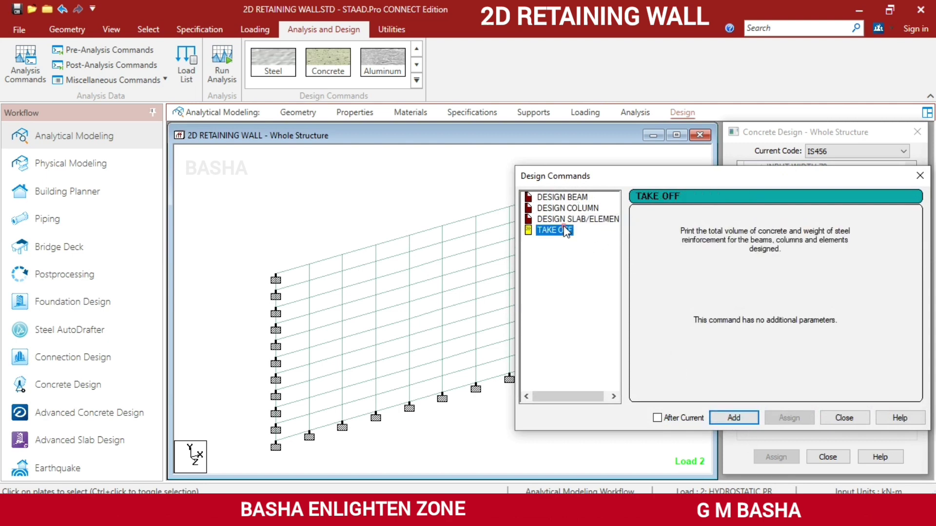
left_click(718, 416)
left_click(844, 418)
left_click_drag(908, 207, 922, 312)
left_click_drag(911, 200, 910, 246)
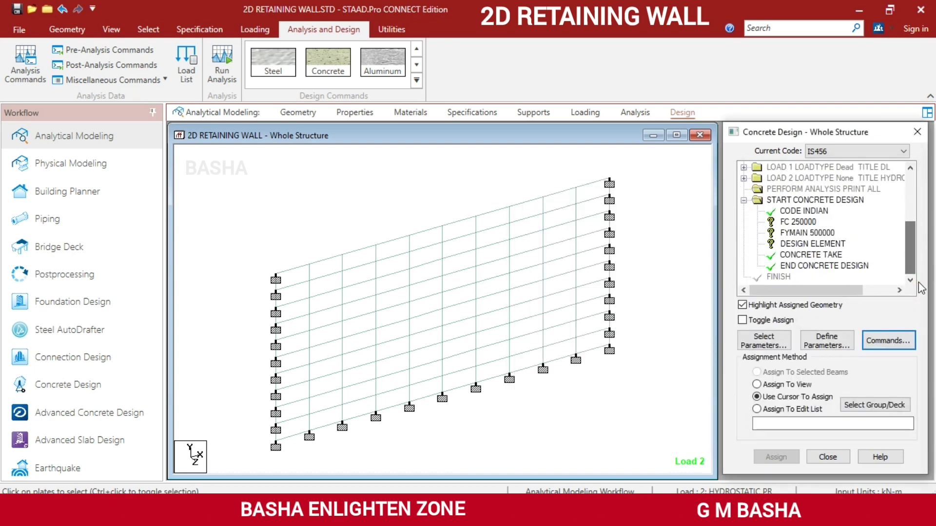
Assign FC 250000 and FYMAIN 500000 to the whole wall in view.
left_click(807, 223)
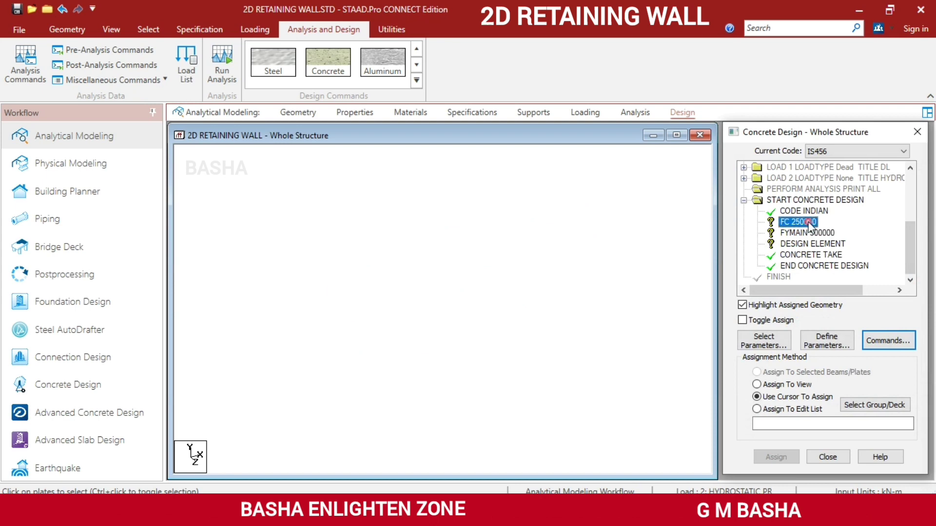
left_click(770, 385)
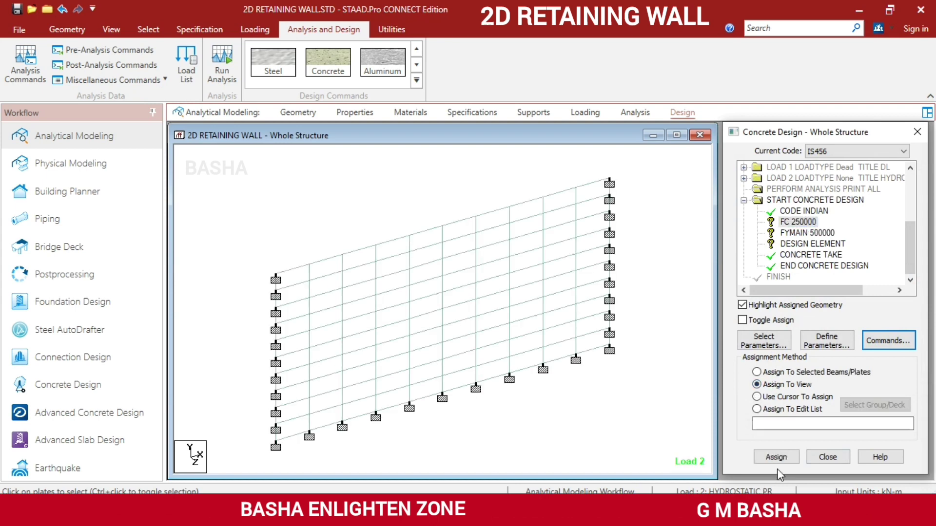
left_click(788, 455)
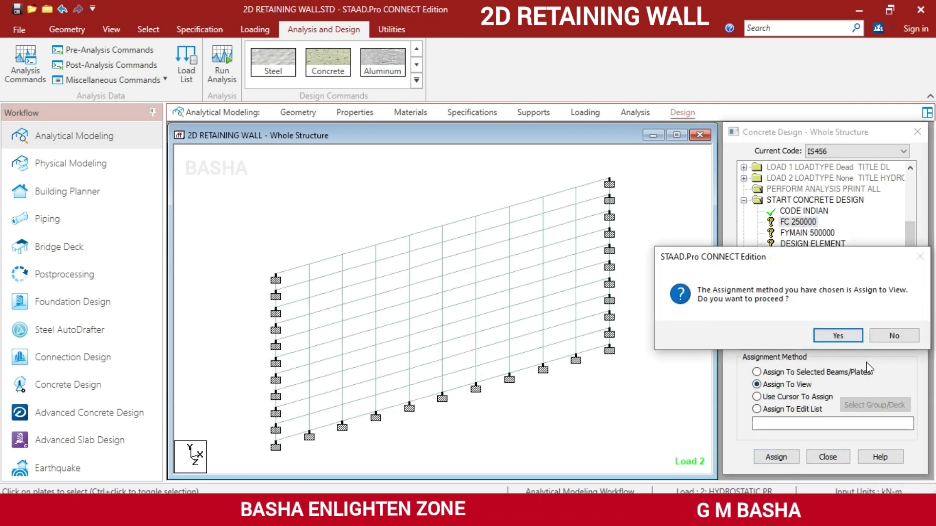
left_click(776, 335)
left_click(817, 232)
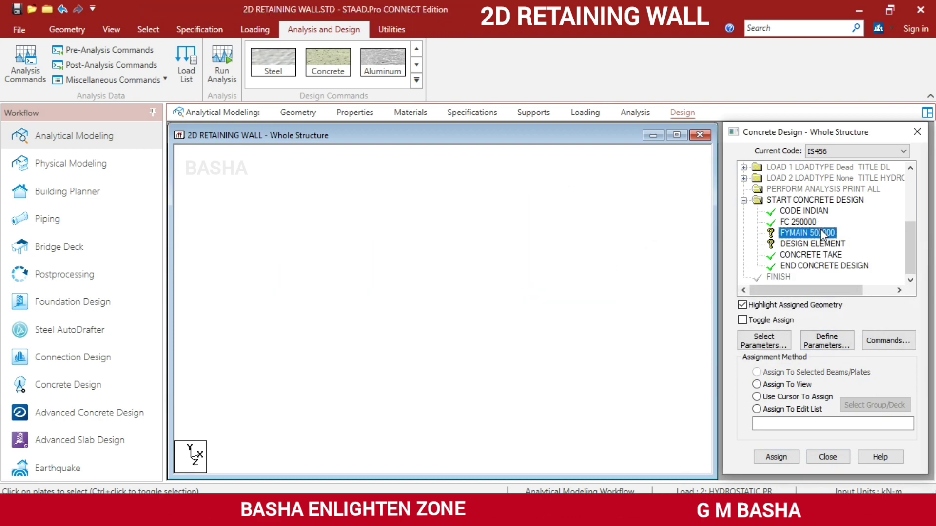
left_click(789, 385)
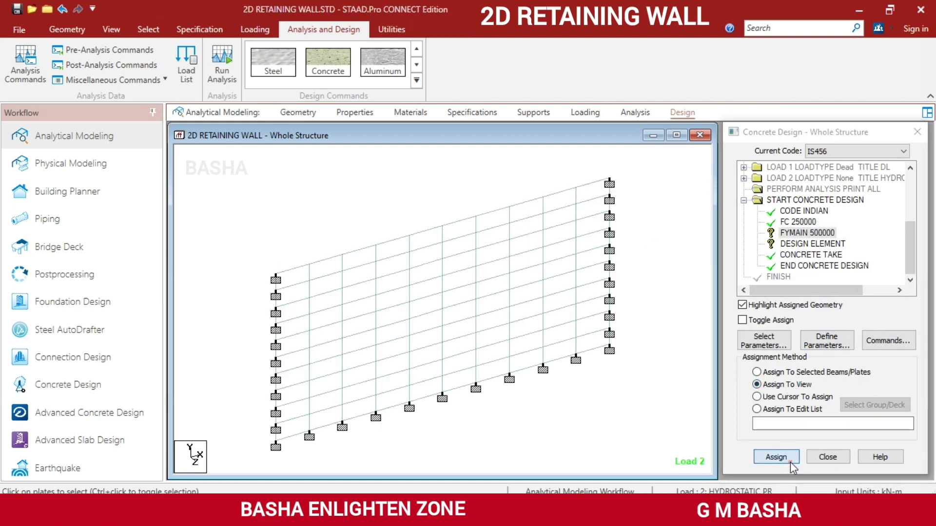
left_click(791, 459)
left_click(829, 335)
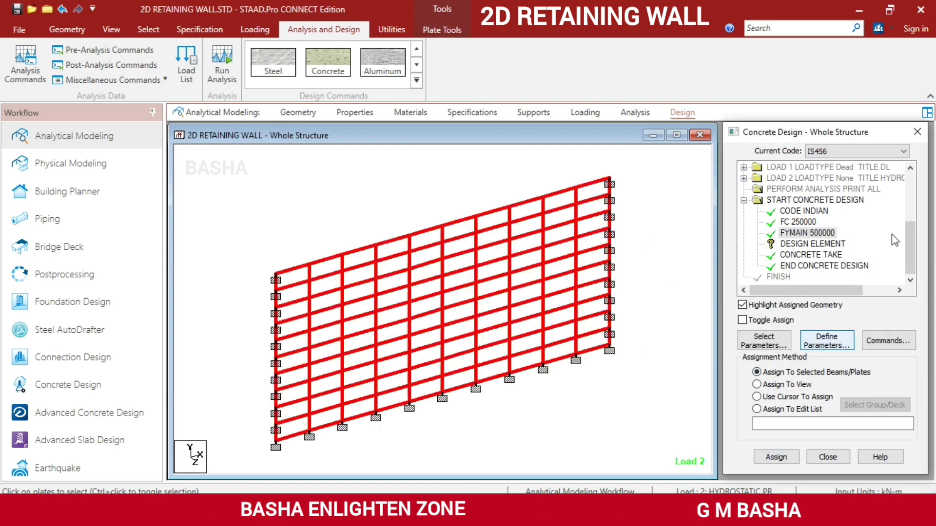
Assign DESIGN ELEMENT to all wall plates in view, then clear the selection.
left_click(820, 244)
left_click(796, 396)
left_click(788, 384)
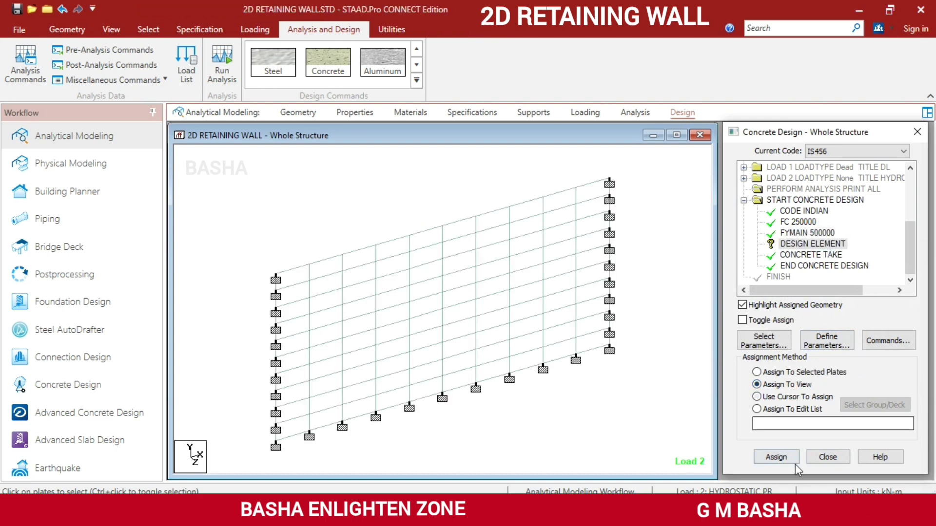
left_click(775, 457)
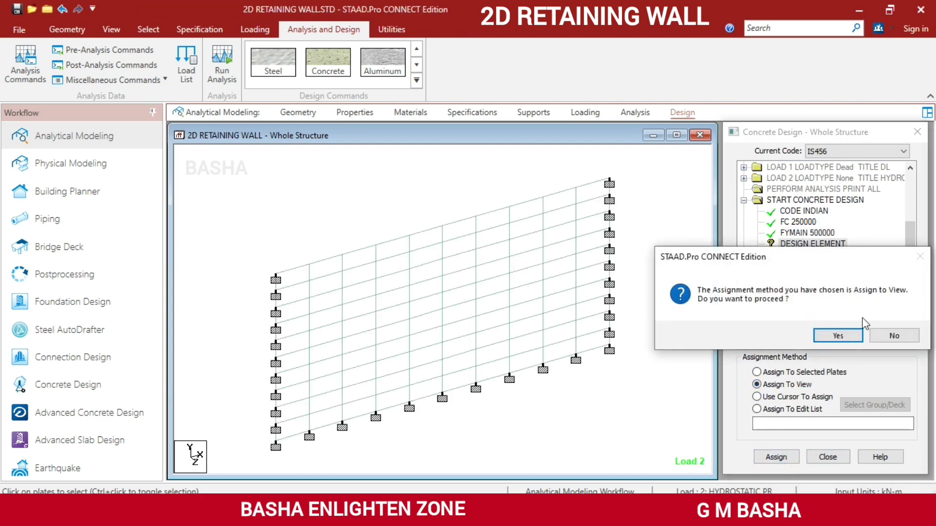
left_click(833, 336)
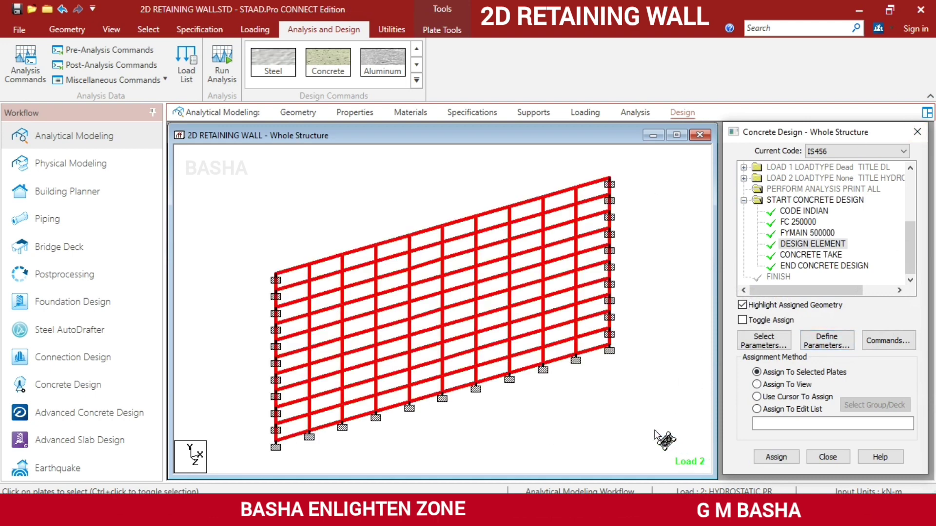
left_click(666, 440)
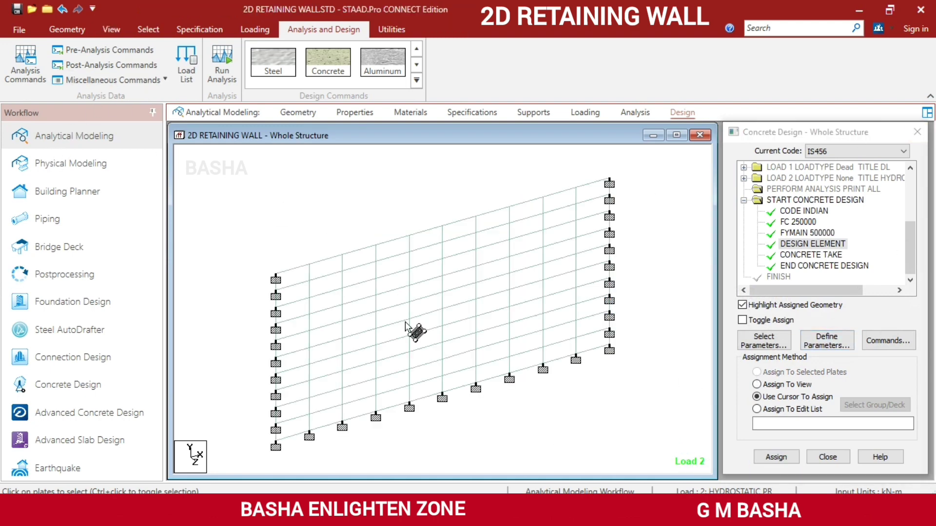
Add a second PERFORM ANALYSIS PRINT ALL, then save and rerun the analysis.
left_click(635, 113)
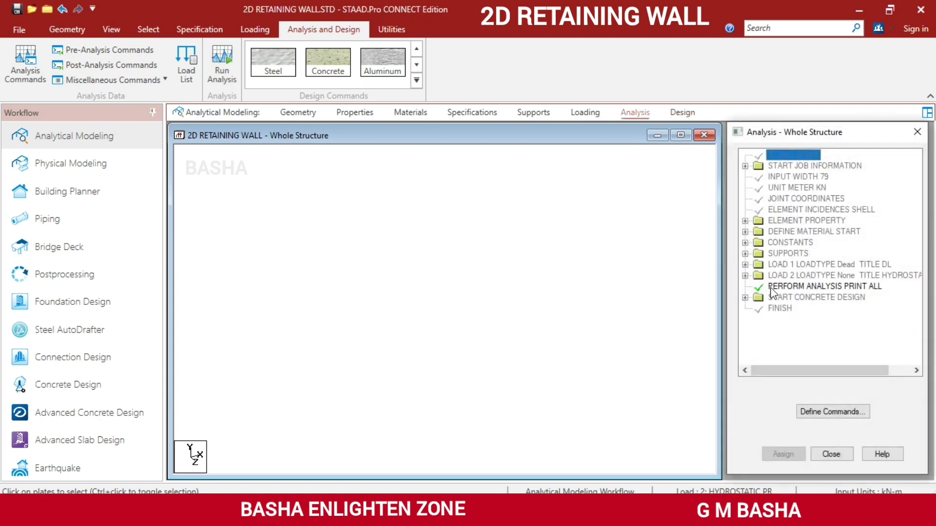
left_click(827, 413)
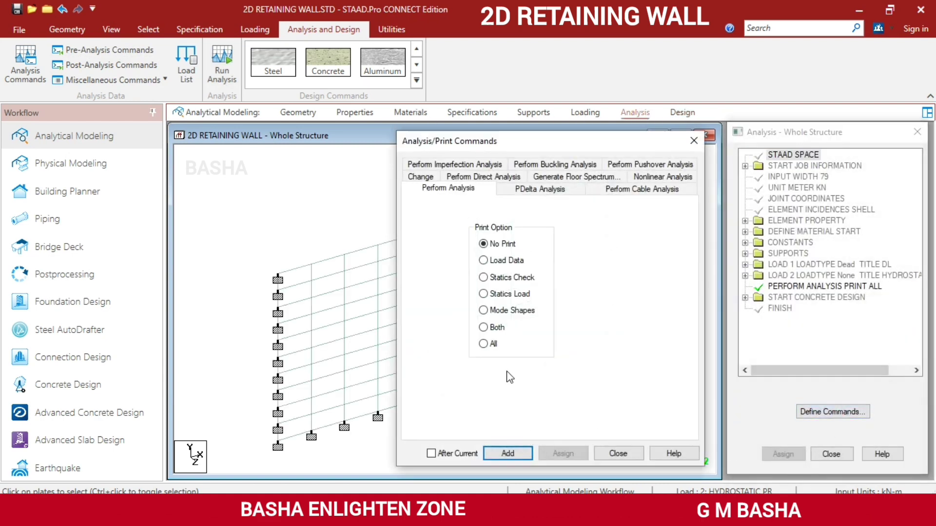
left_click(519, 456)
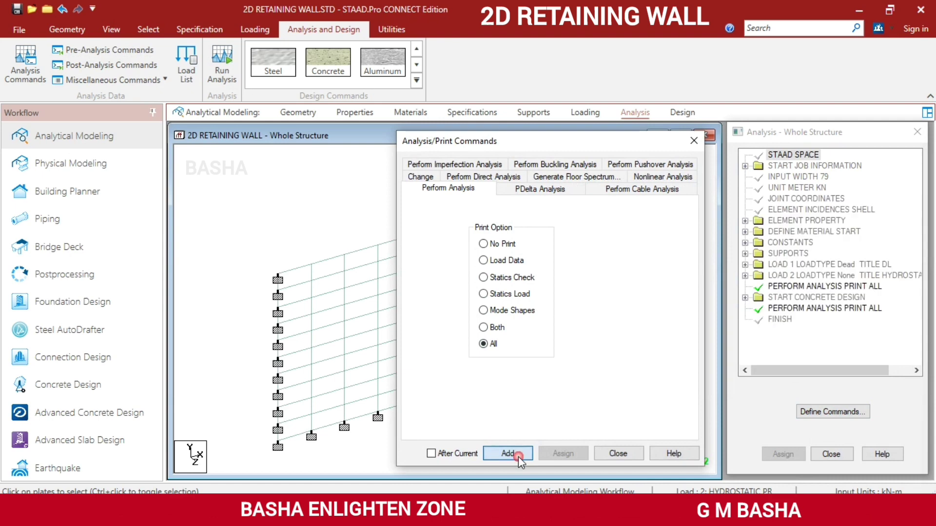
left_click(622, 448)
left_click(228, 64)
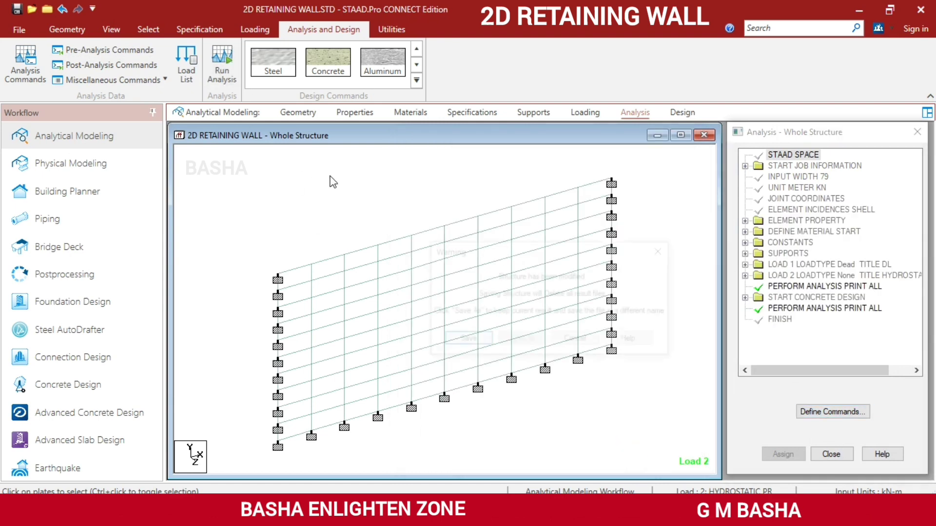
left_click(478, 341)
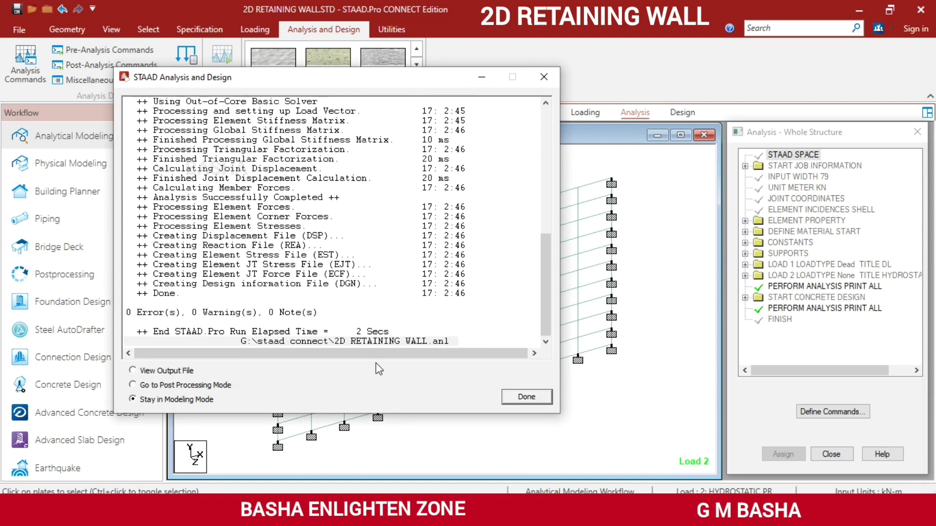
Open the analysis output file in the viewer, hiding the error list.
left_click(157, 371)
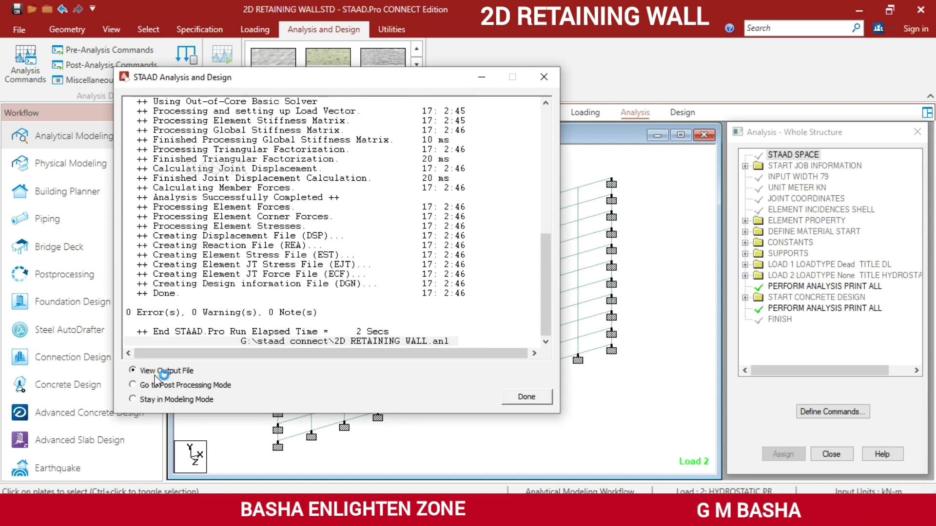
left_click(540, 396)
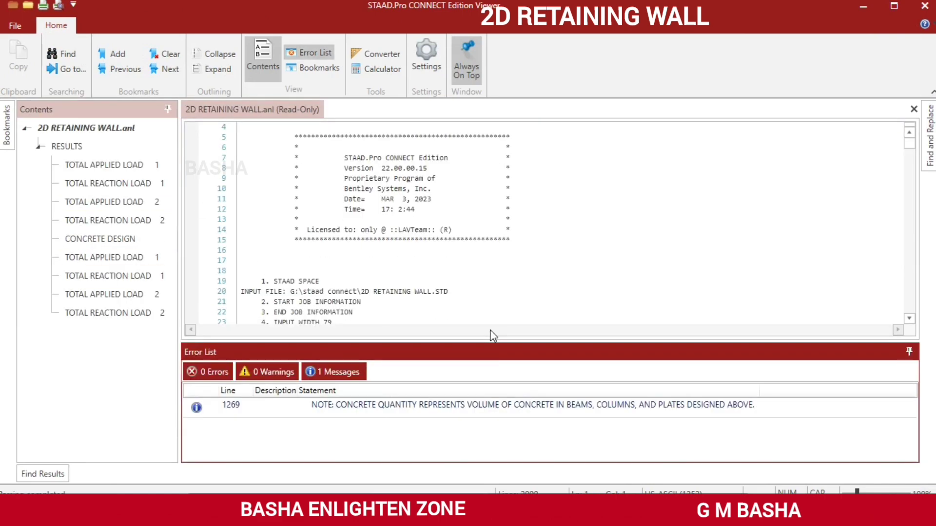
left_click(915, 357)
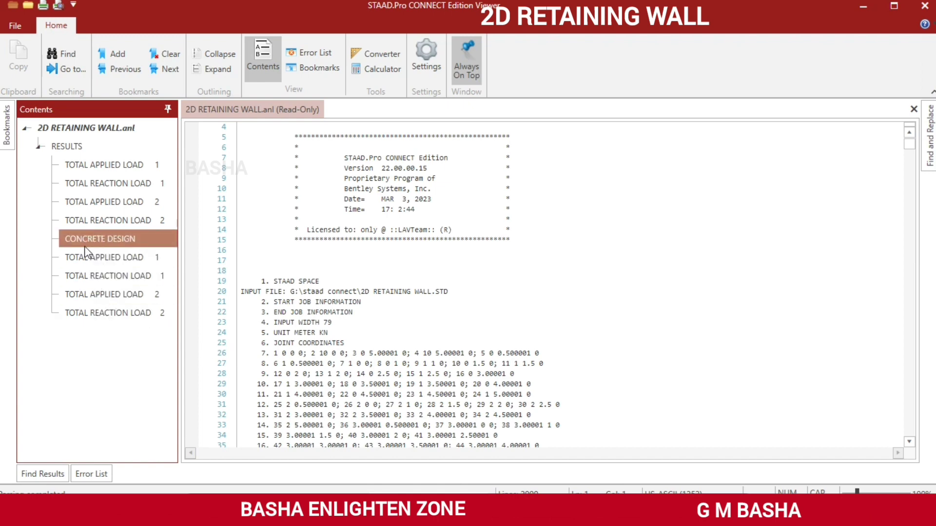
Review the concrete design summary showing 696 sq.mm/m reinforcement, then close the viewer.
left_click(86, 241)
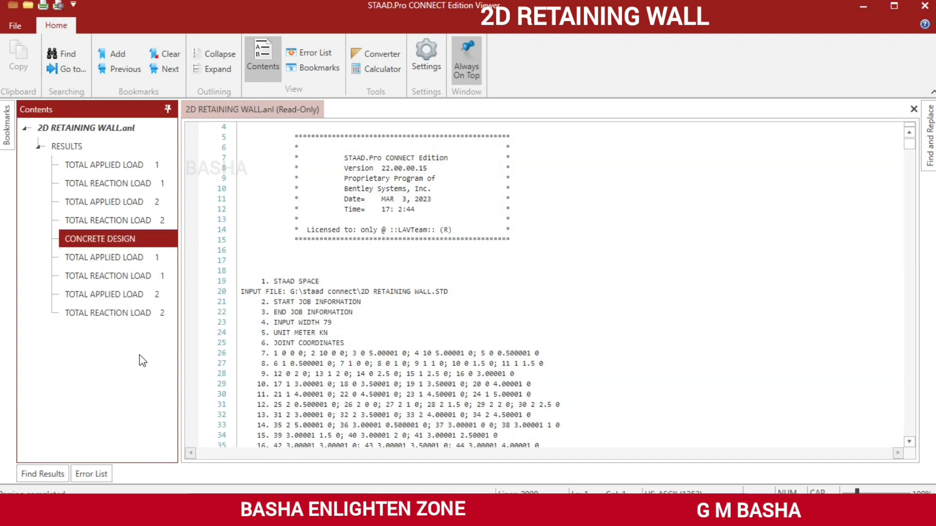
scroll(254, 256, "down", 13)
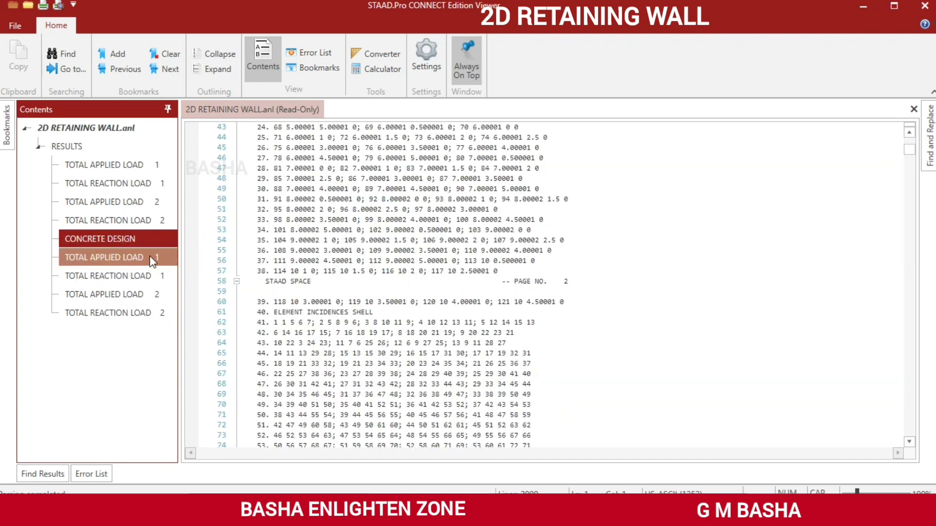
left_click(147, 242)
scroll(495, 303, "down", 4)
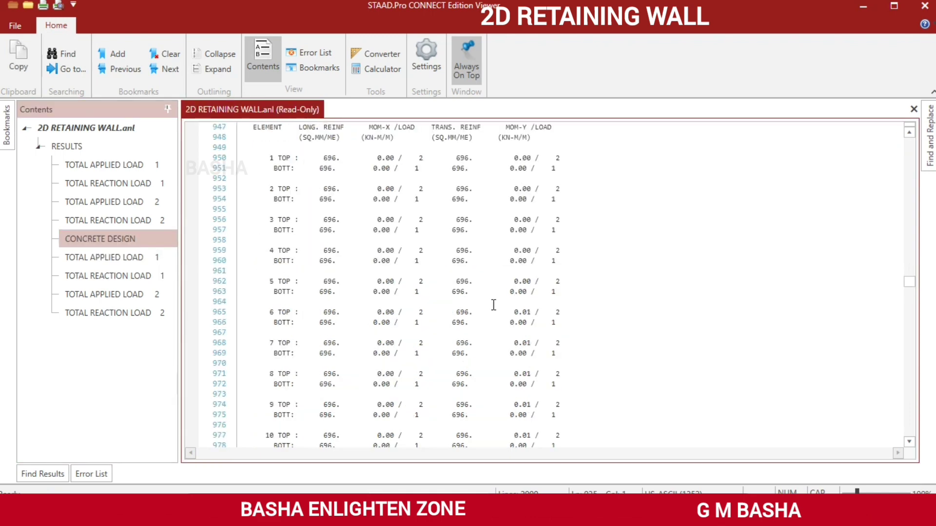
scroll(485, 307, "up", 4)
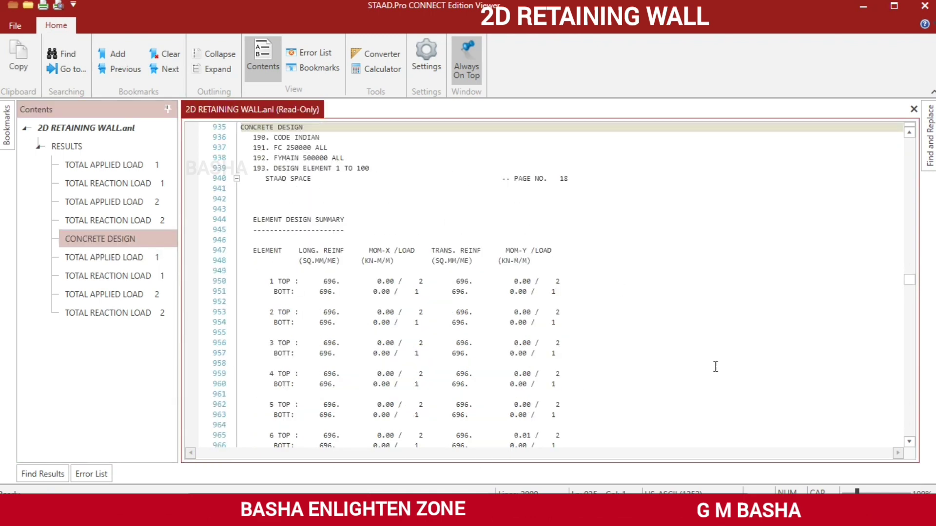
scroll(714, 305, "down", 19)
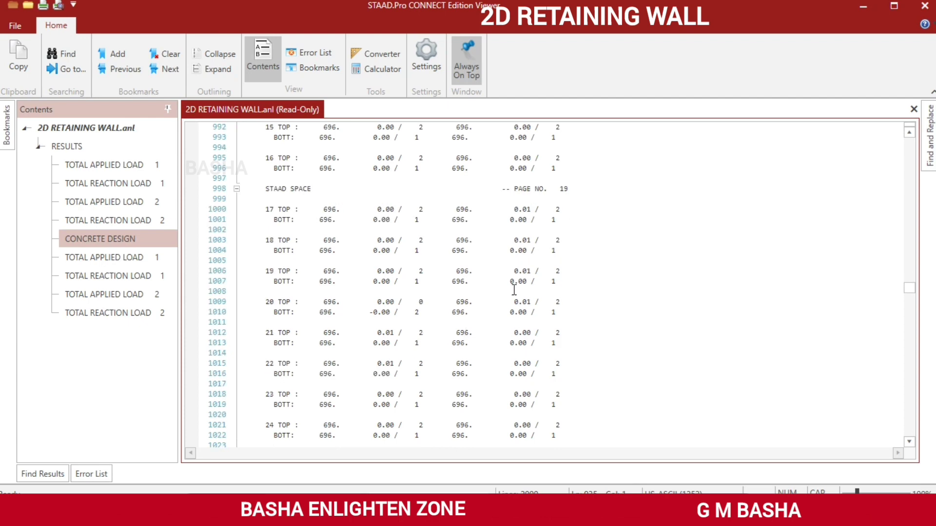
scroll(514, 290, "down", 6)
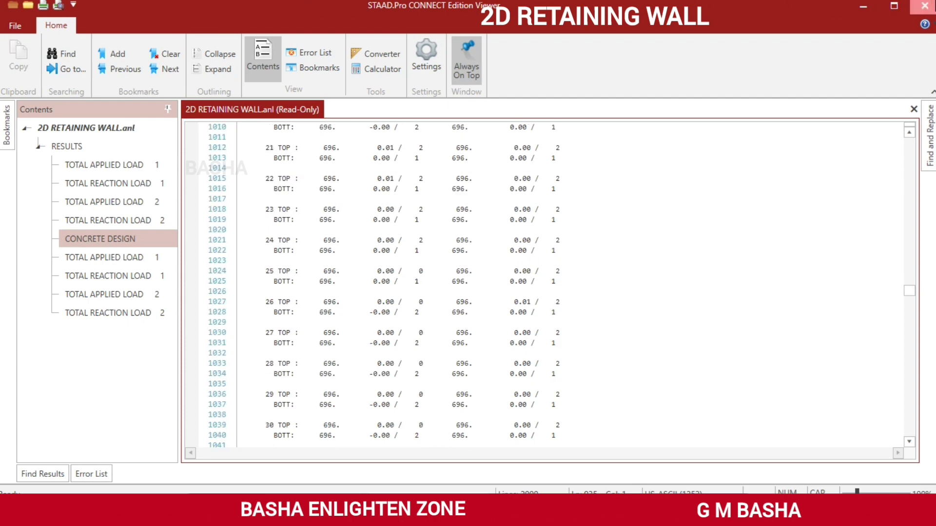
left_click(924, 6)
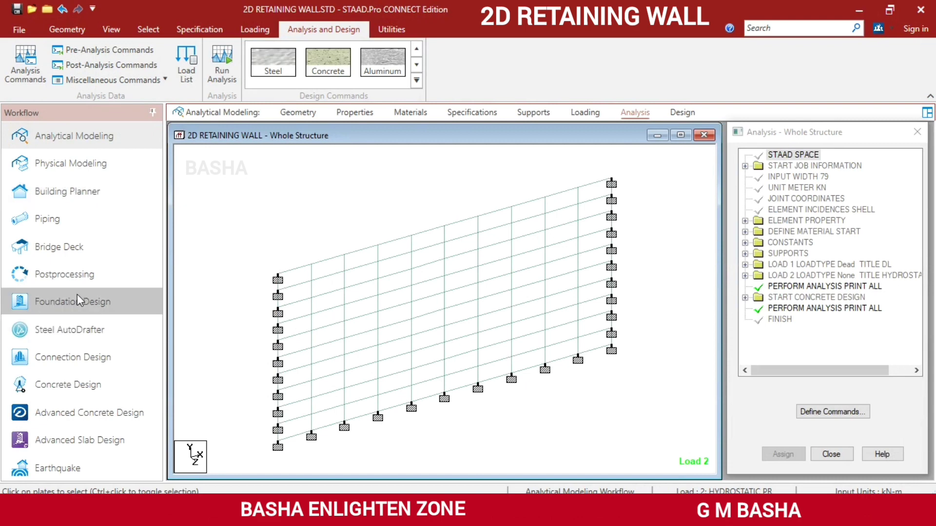
Enter Postprocessing, accepting both load cases in the Results Setup.
left_click(87, 275)
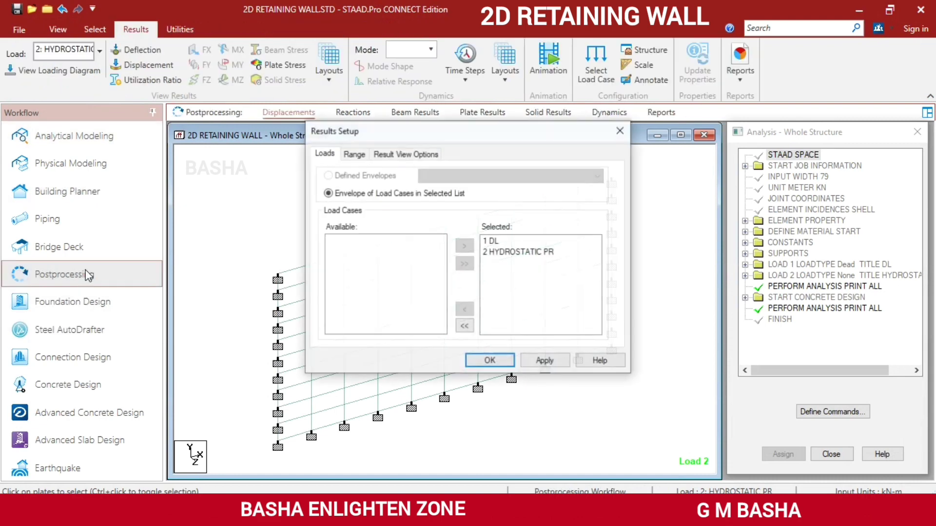
left_click(490, 360)
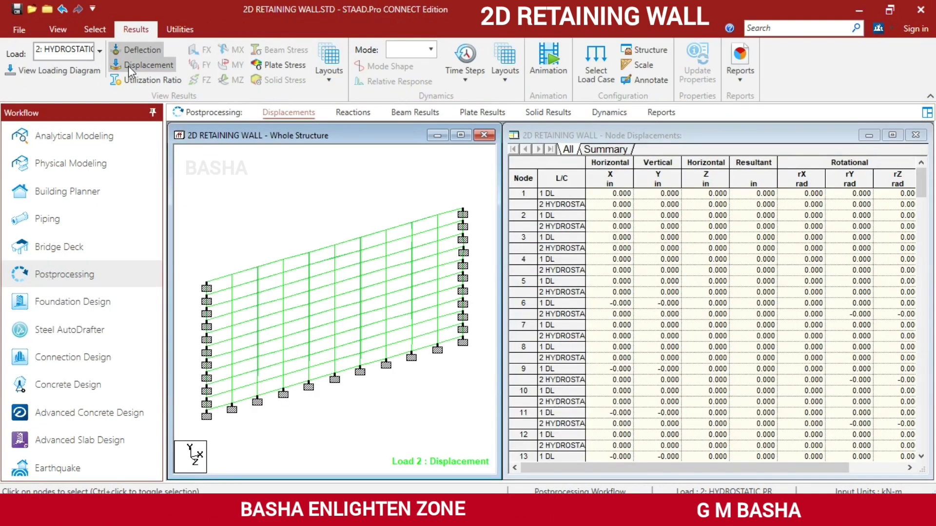
left_click(128, 51)
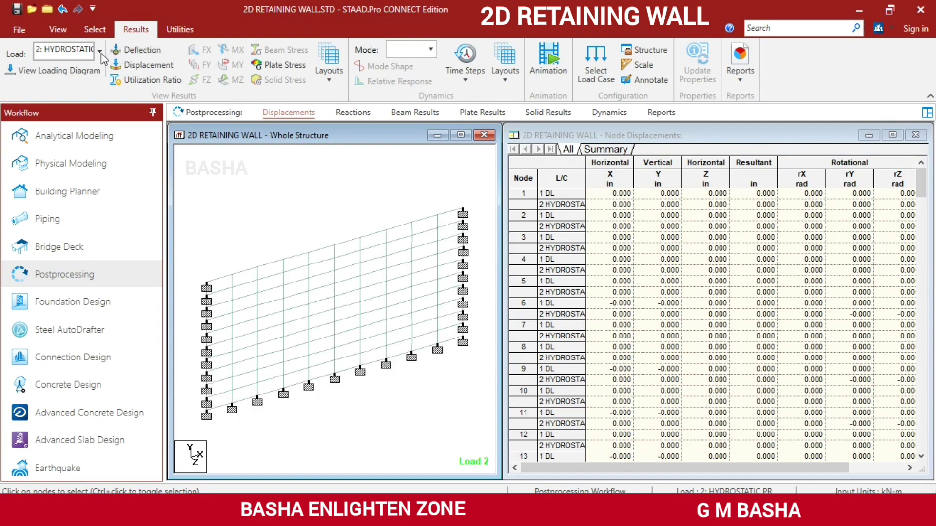
Show node displacements and the deflected wall shape for load 2 HYDROSTATIC PR.
left_click(101, 52)
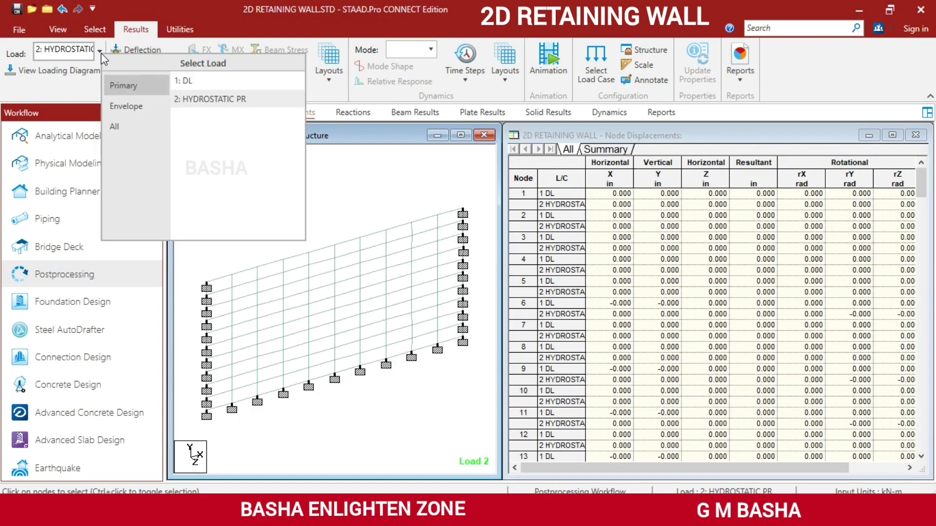
left_click(181, 98)
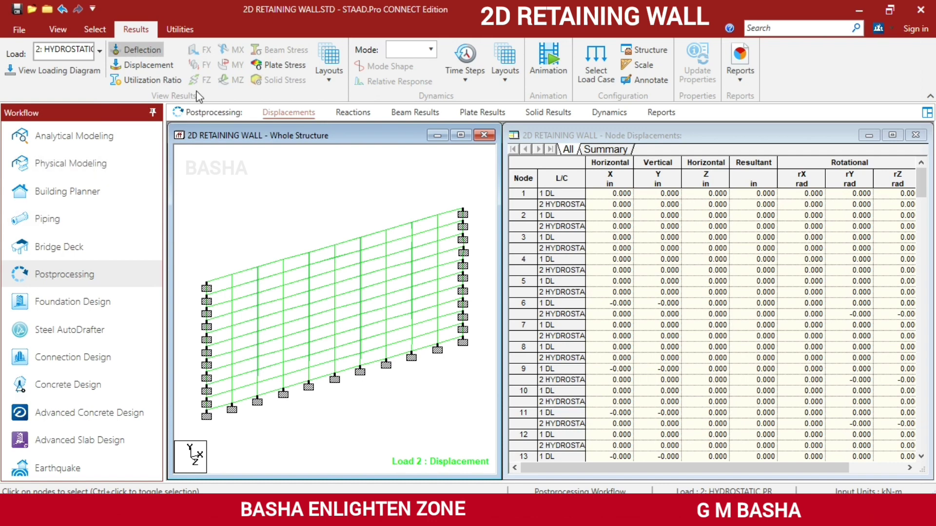
left_click(157, 69)
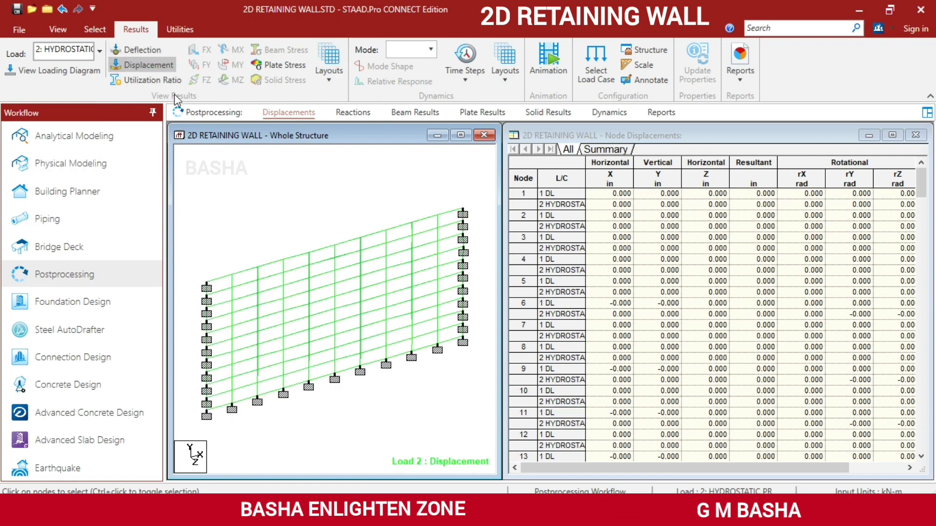
left_click(141, 47)
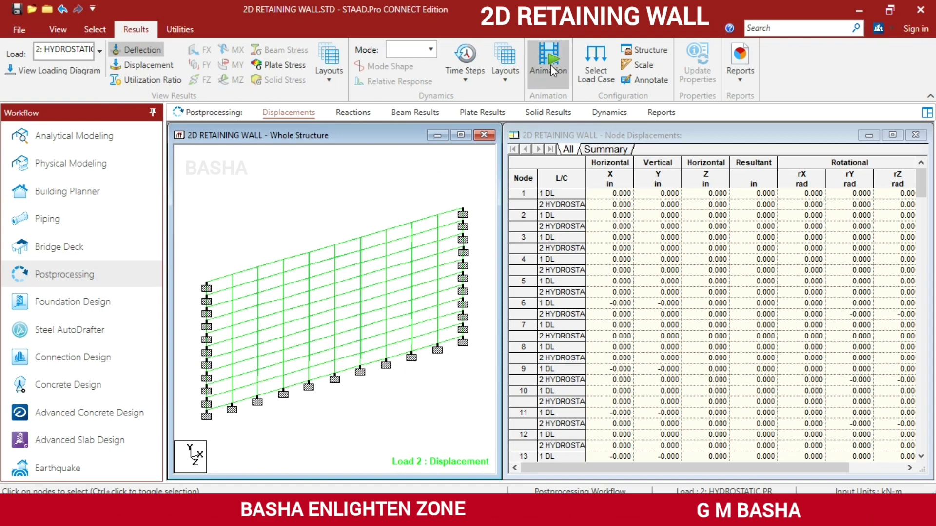
left_click(564, 72)
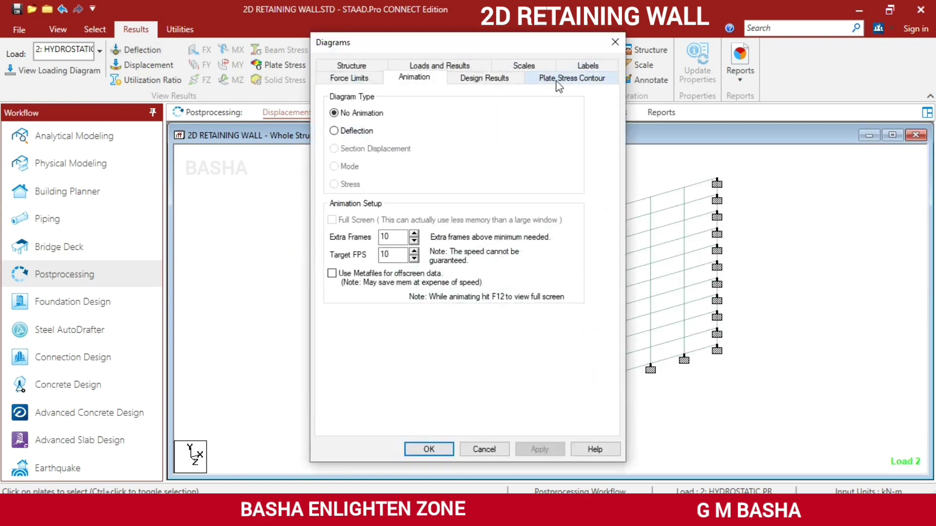
Contour the wall plates by Max Absolute stress and animate the stress for load 2.
left_click(558, 83)
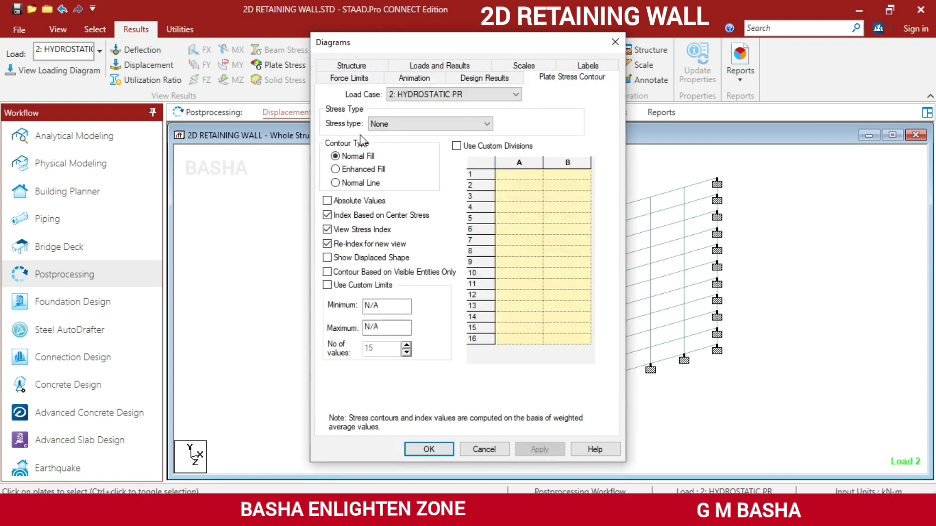
left_click(416, 79)
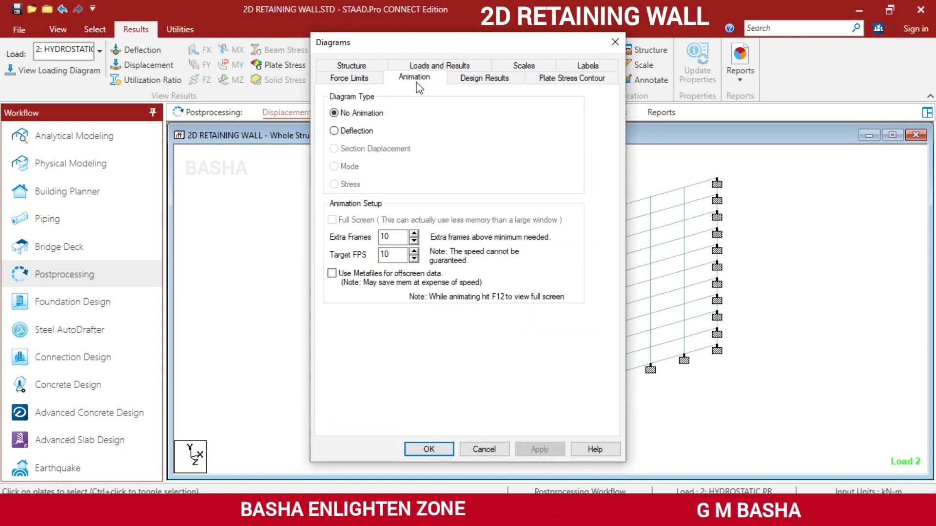
left_click(559, 81)
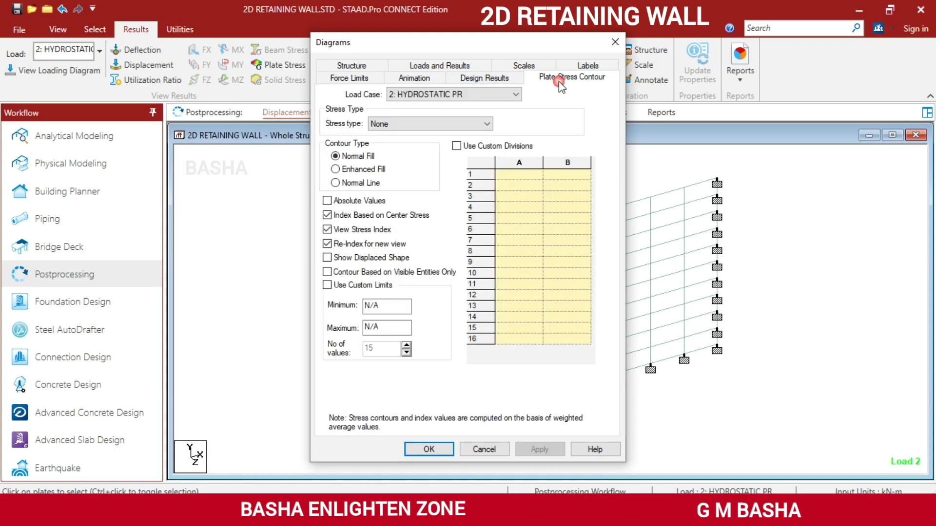
left_click(454, 125)
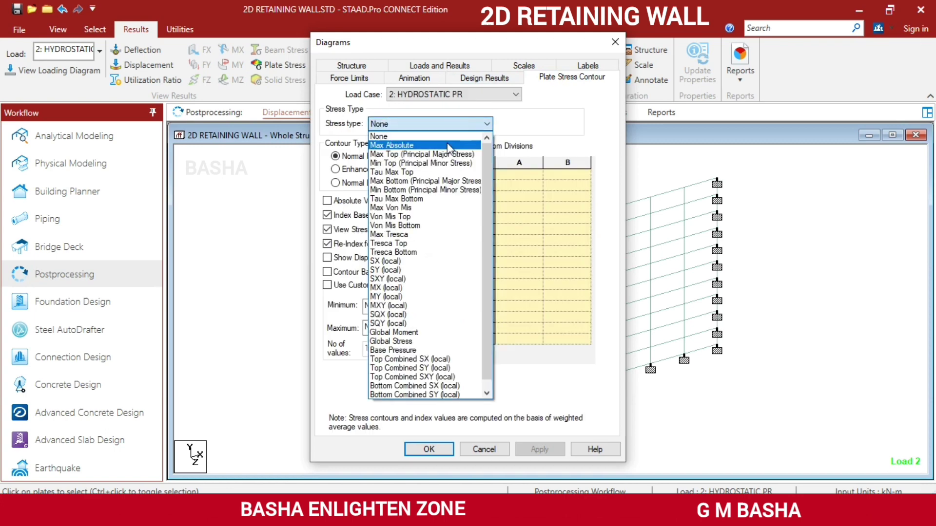
left_click(450, 132)
left_click(446, 143)
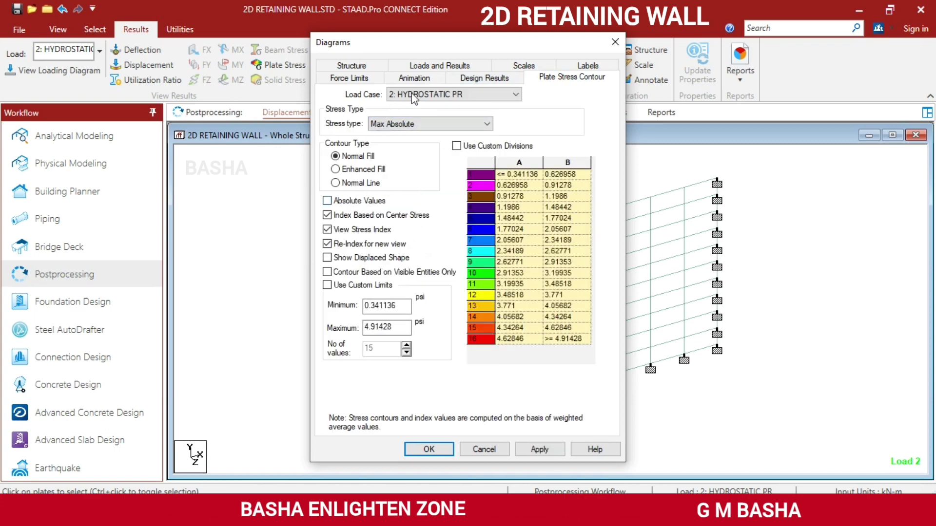
left_click(422, 79)
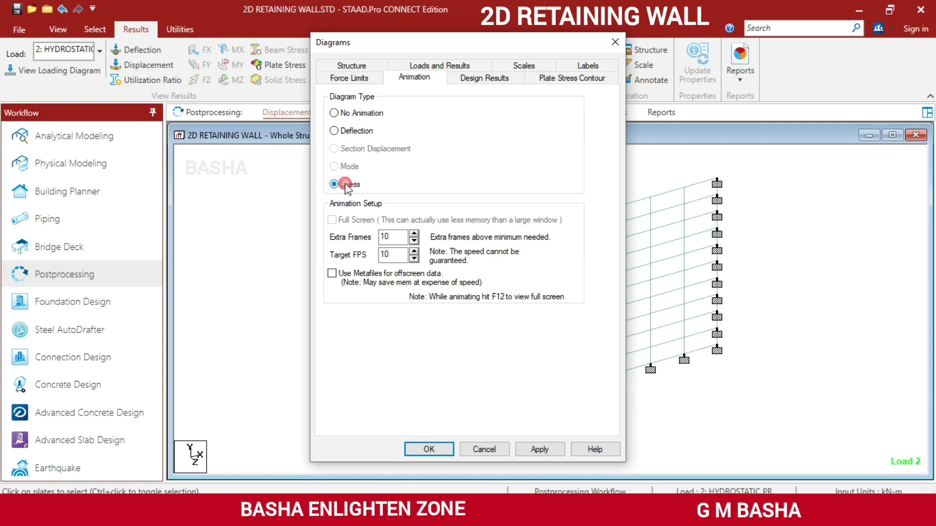
left_click(444, 449)
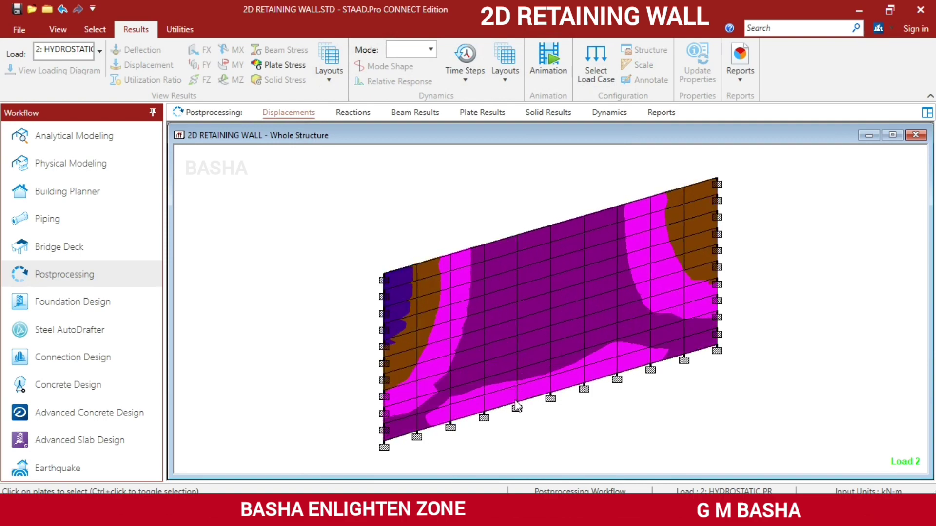
Check the wall plate thickness, then display support reactions and the statics check.
left_click(121, 128)
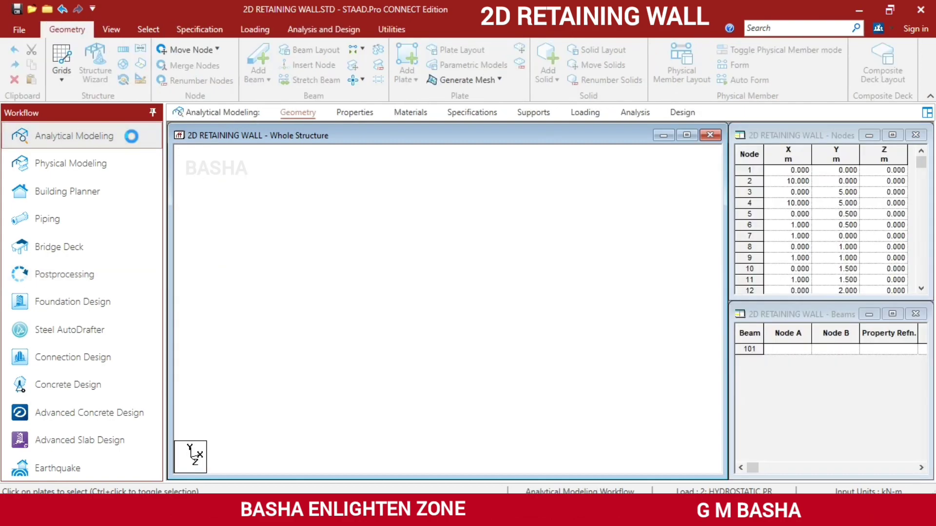
left_click(355, 113)
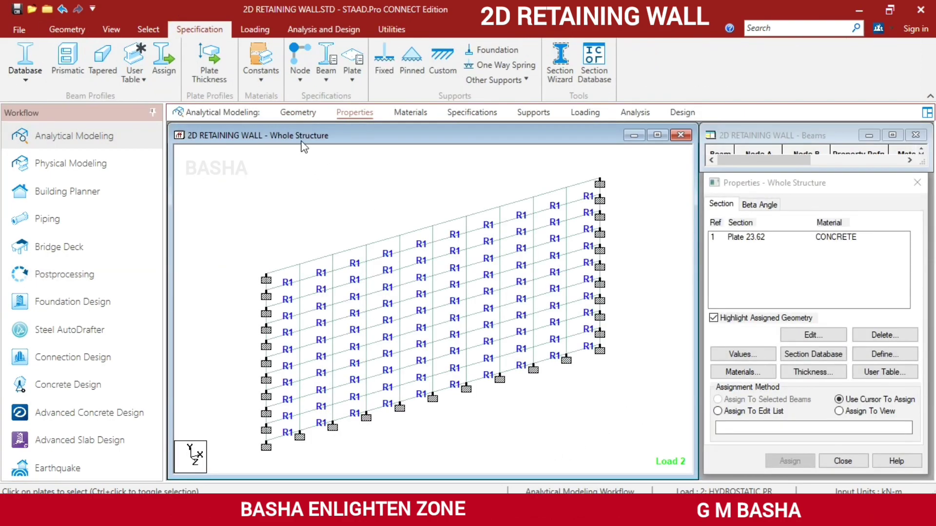
left_click(92, 277)
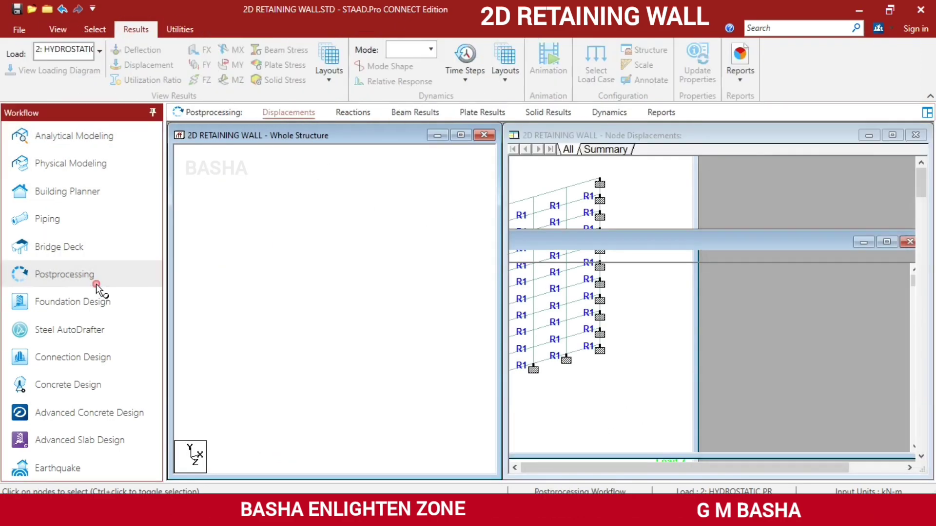
left_click(354, 113)
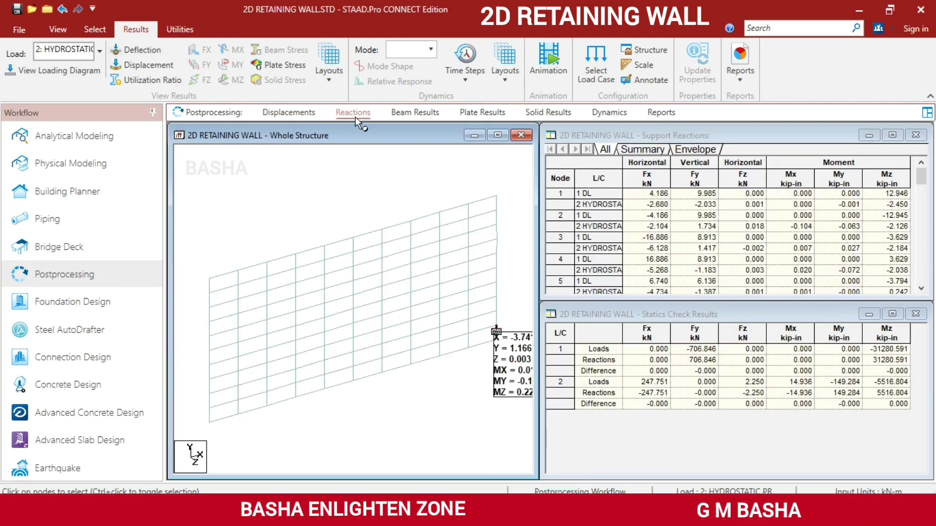